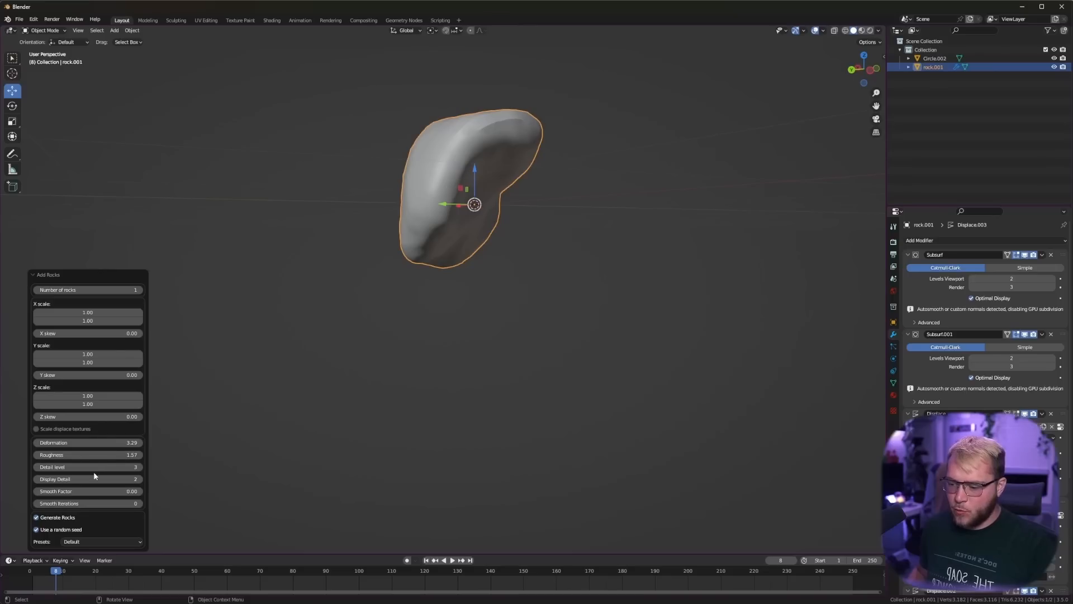
Step: Set the generated rock's Display Detail to 1 and its Deformation to 0.00
drag(103, 479, 81, 479)
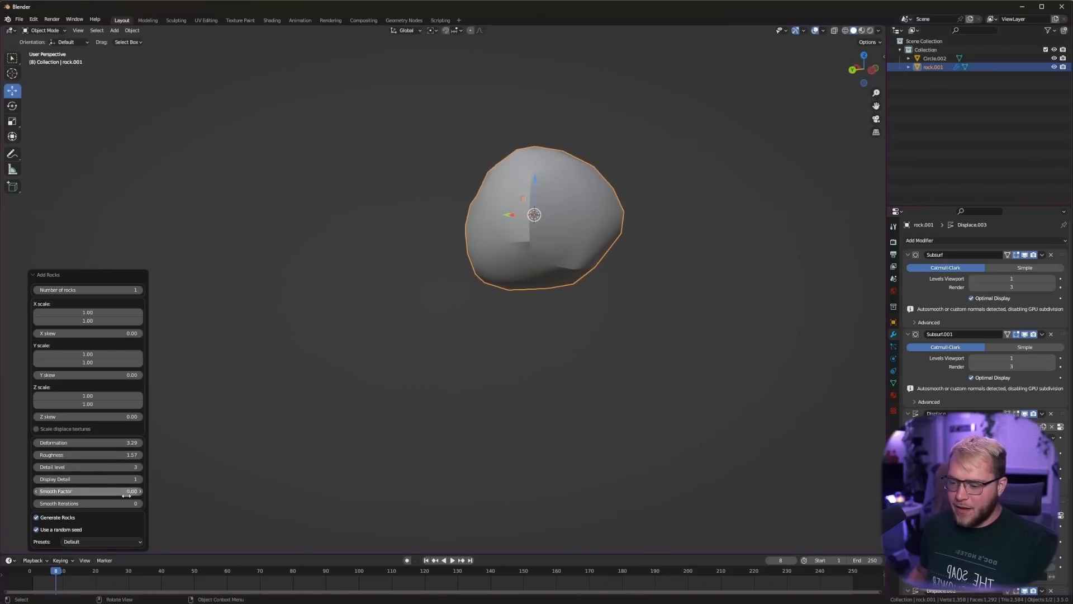
drag(118, 442, 636, 300)
middle_drag(452, 361, 413, 380)
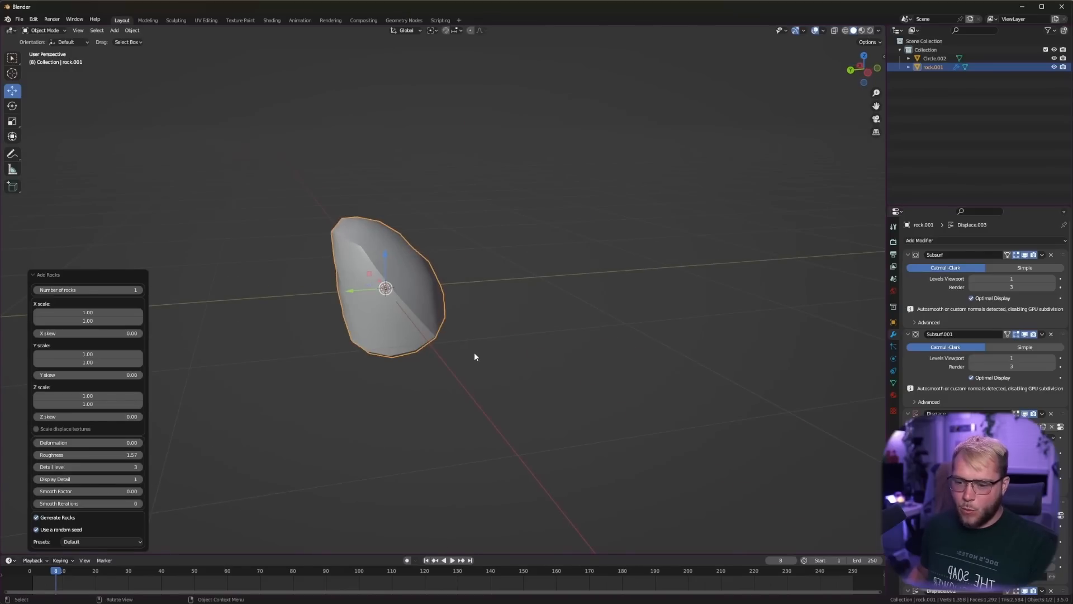
Step: Apply all of the rock's modifiers and check its resulting mesh in Edit Mode
key(Tab)
key(Tab)
middle_drag(436, 302, 490, 287)
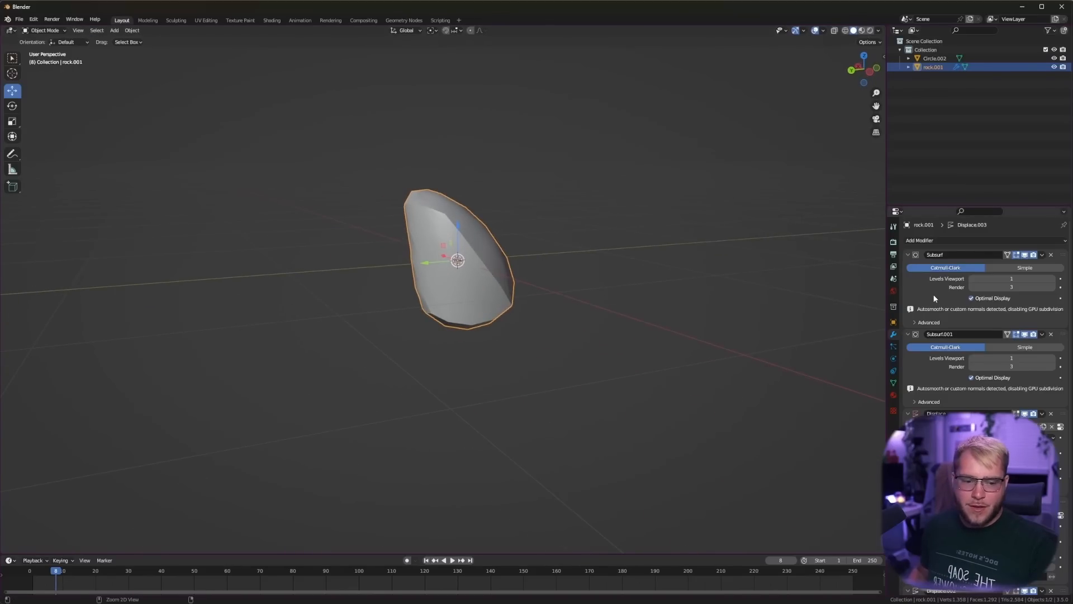
key(ctrl+a)
key(ctrl+a)
key(ctrl+a)
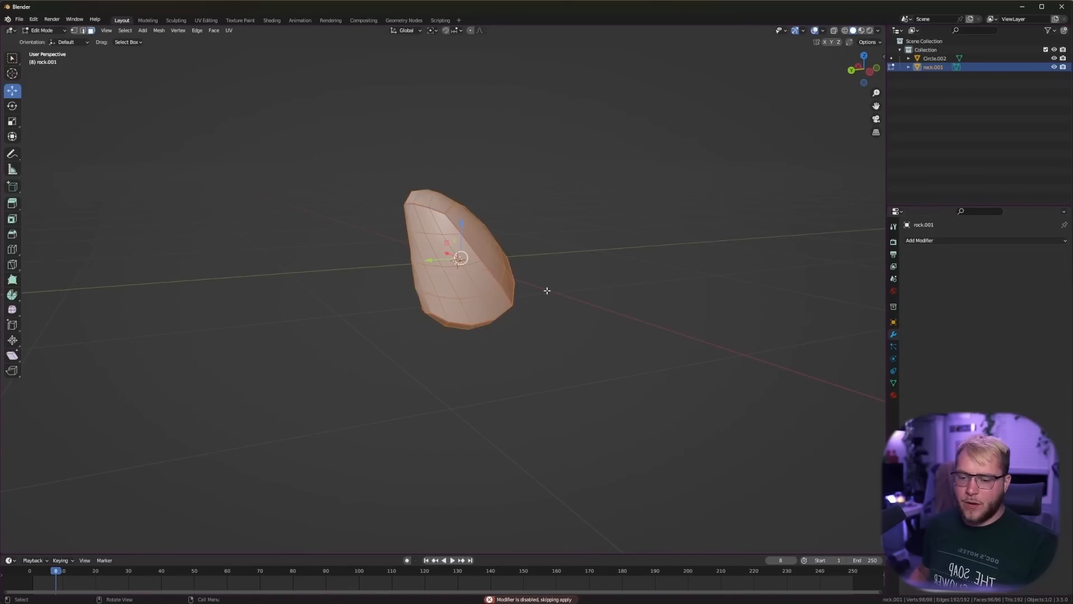
middle_drag(570, 268, 480, 277)
key(Tab)
Step: Scale the tent down uniformly to roughly a quarter of its size and move it along Y closer to the rock
scroll(469, 280, down, 5)
click(749, 158)
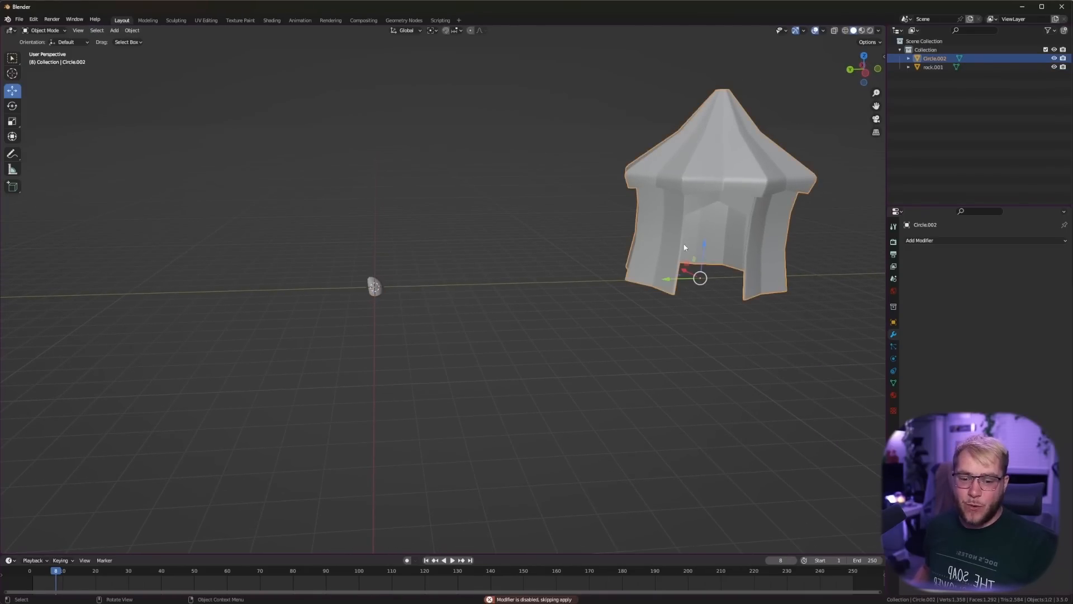
drag(668, 282, 467, 291)
key(s)
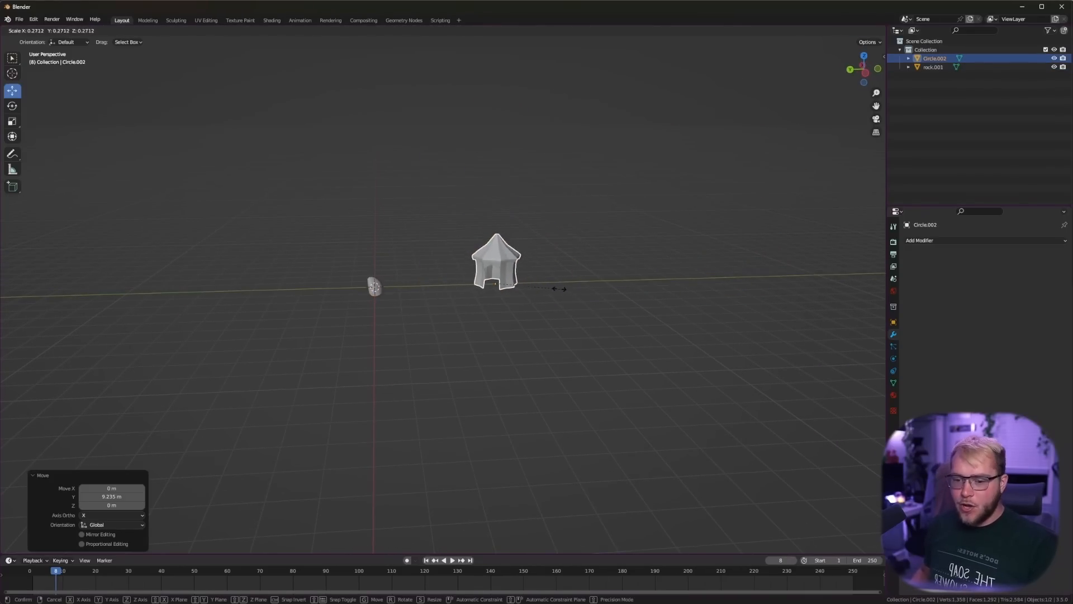
click(544, 287)
scroll(545, 285, up, 5)
drag(562, 263, 412, 267)
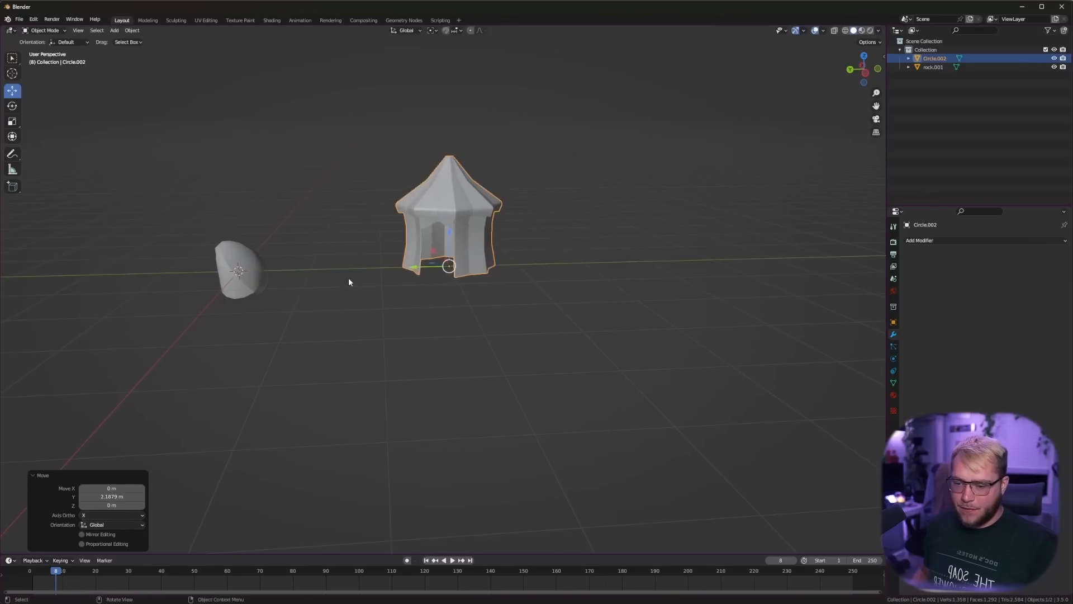
Step: Select the rock and open it in the UV Editing workspace with its mesh in close view
click(249, 267)
shift+middle_drag(278, 166, 375, 150)
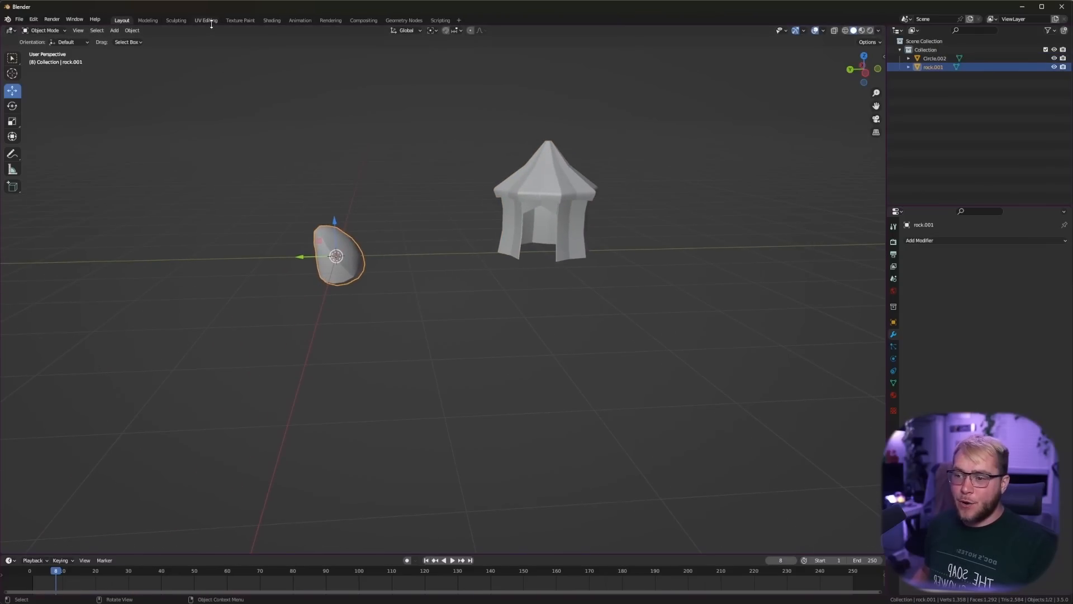
click(206, 20)
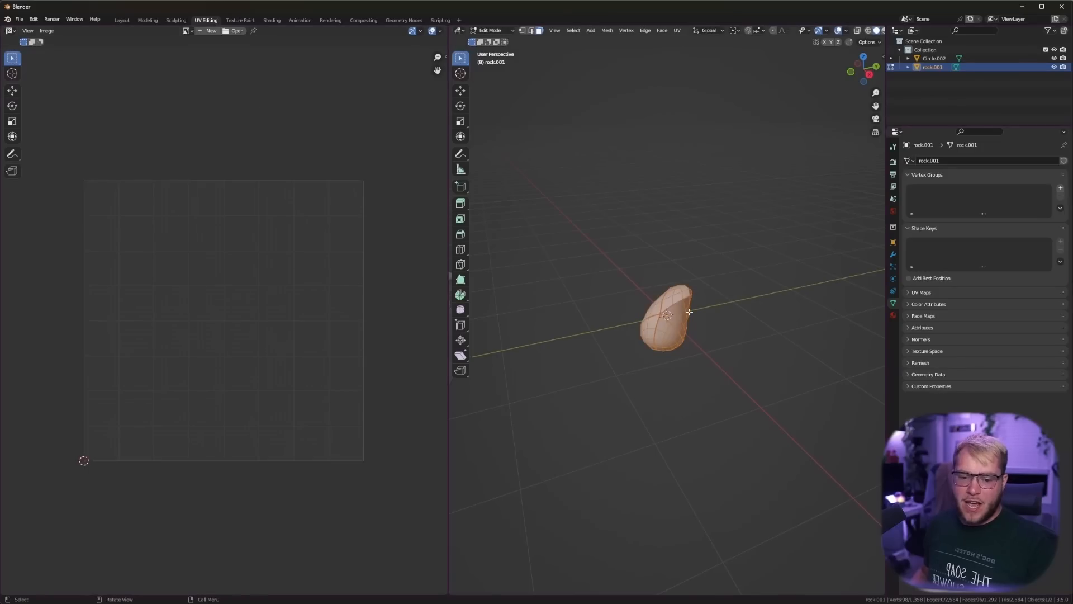
scroll(688, 313, up, 7)
middle_drag(648, 311, 678, 308)
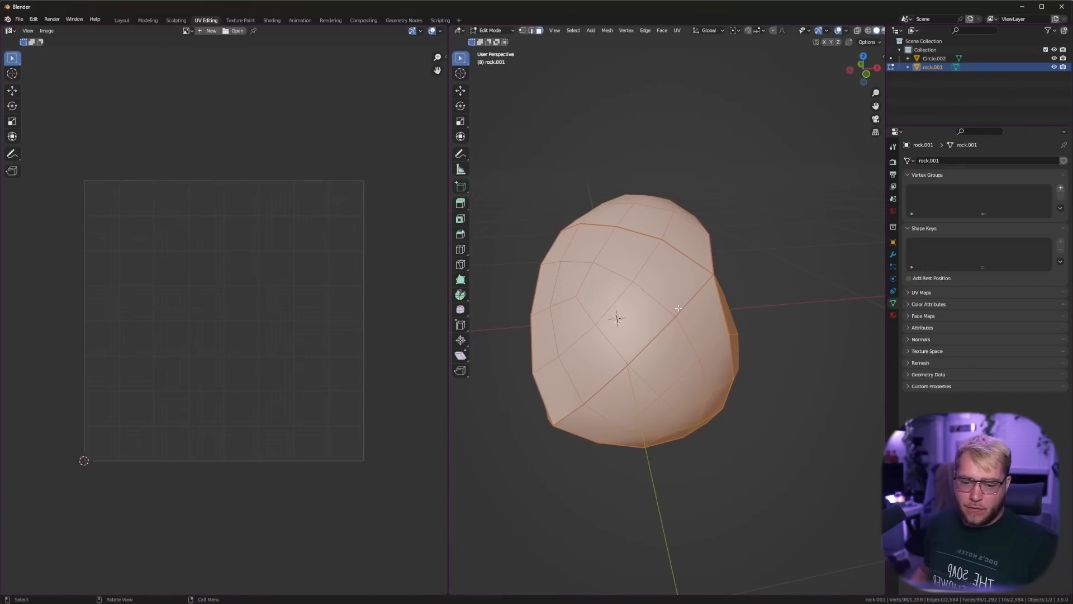
Step: Unwrap the whole rock with Smart UV Project at a 66° angle limit and 0.010 island margin, and inspect the UV islands
key(u)
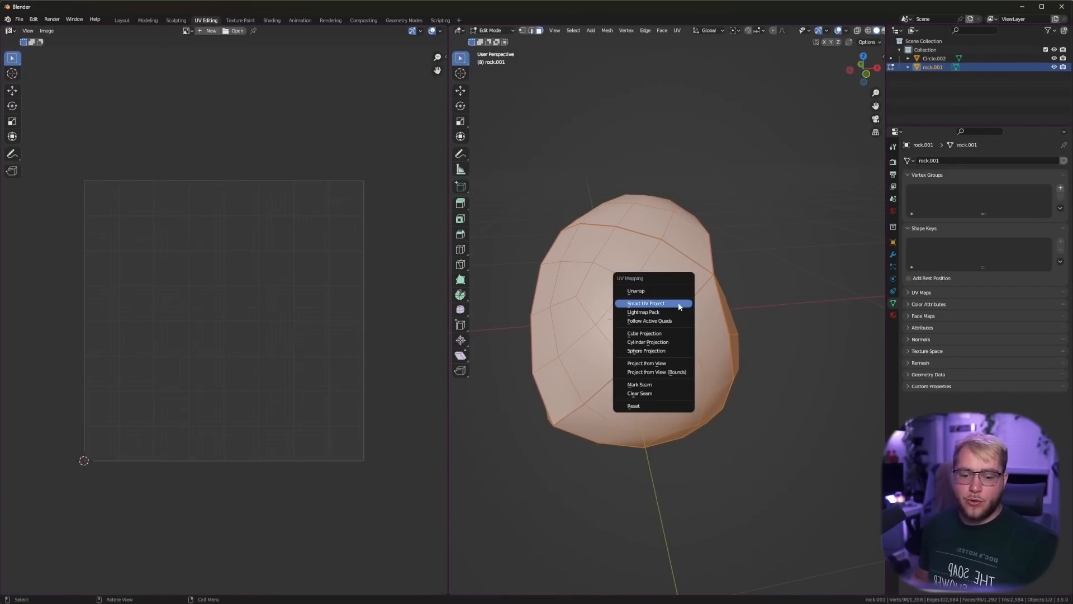
click(680, 307)
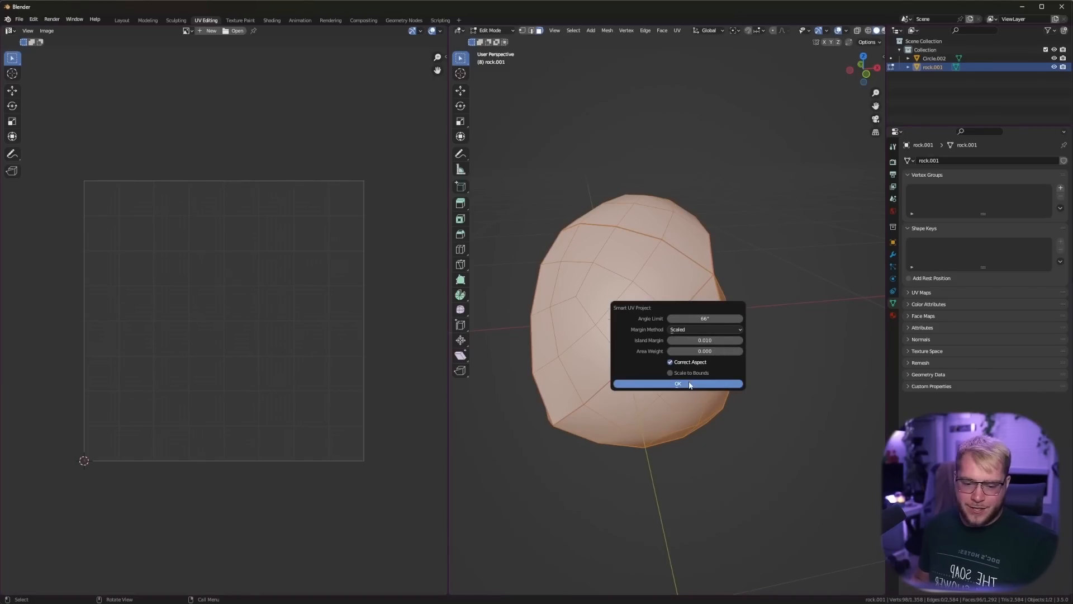
click(677, 383)
scroll(306, 301, up, 5)
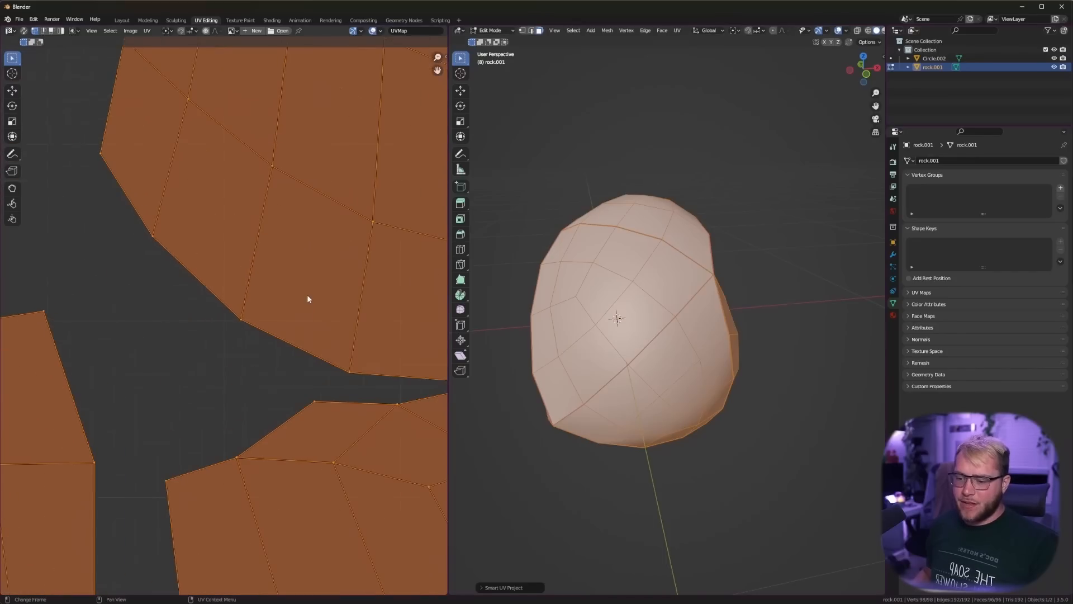
middle_drag(387, 182, 128, 213)
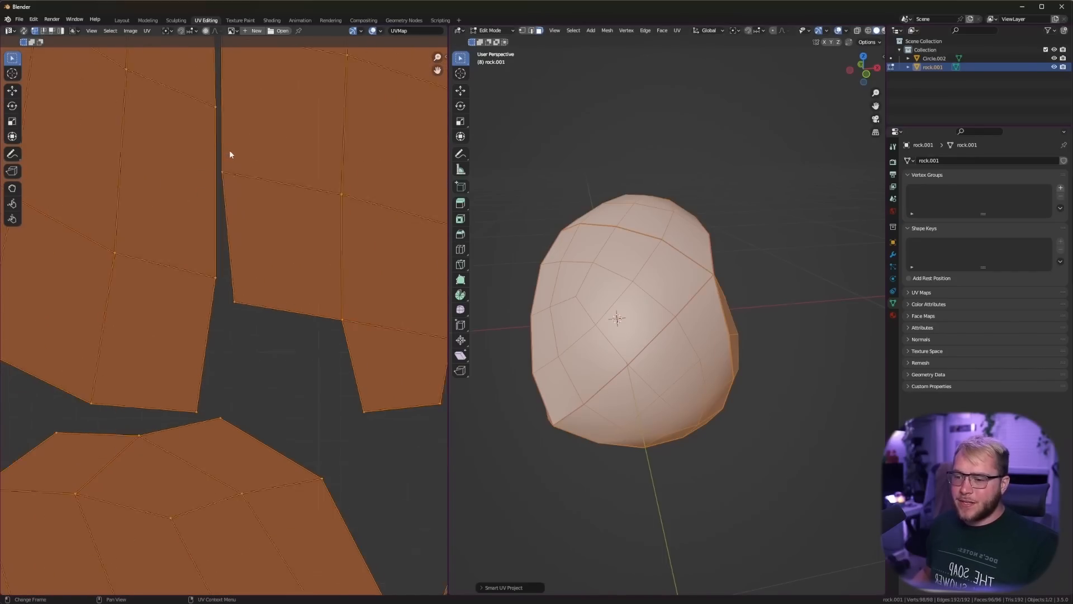
scroll(230, 154, down, 6)
shift+middle_drag(240, 267, 326, 209)
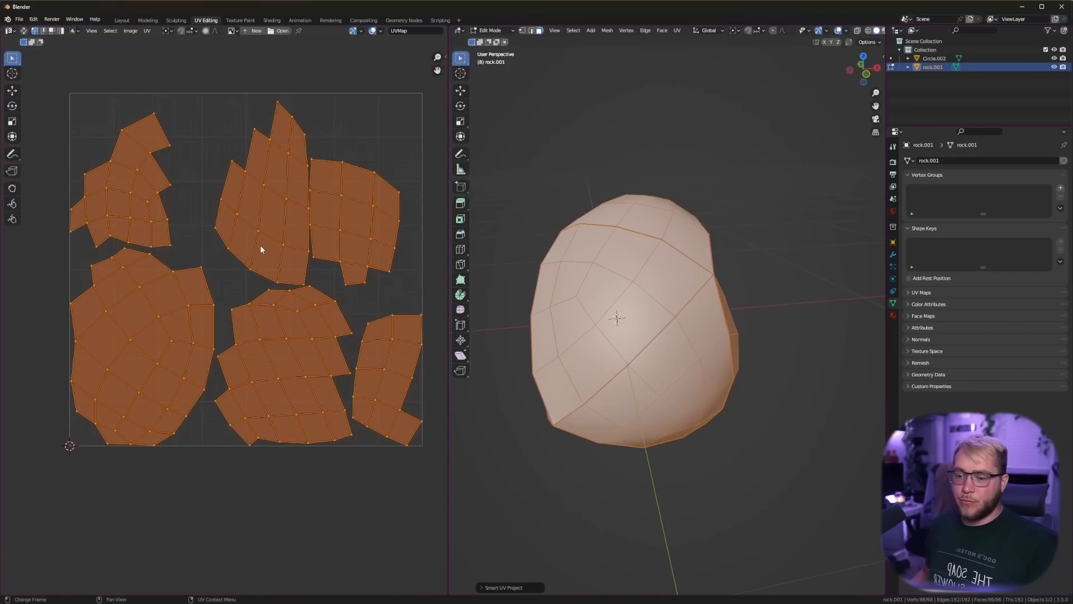
scroll(313, 260, down, 1)
key(Tab)
Step: Unwrap all of the tent's faces with Smart UV Project at a 66° angle limit and 0.010 island margin, and return to Object Mode
middle_drag(651, 320, 653, 313)
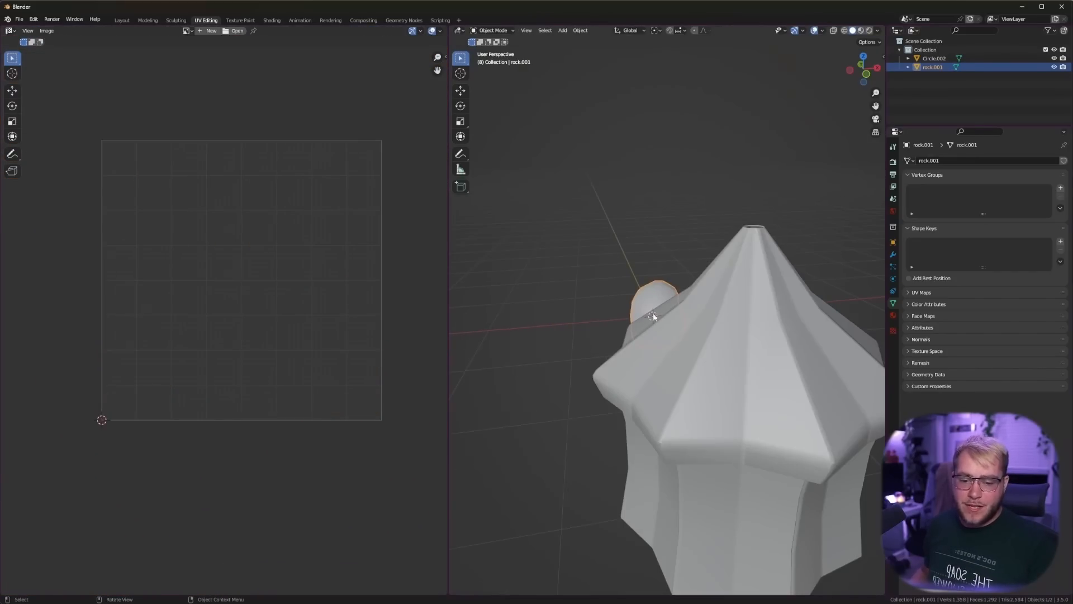
scroll(769, 288, down, 5)
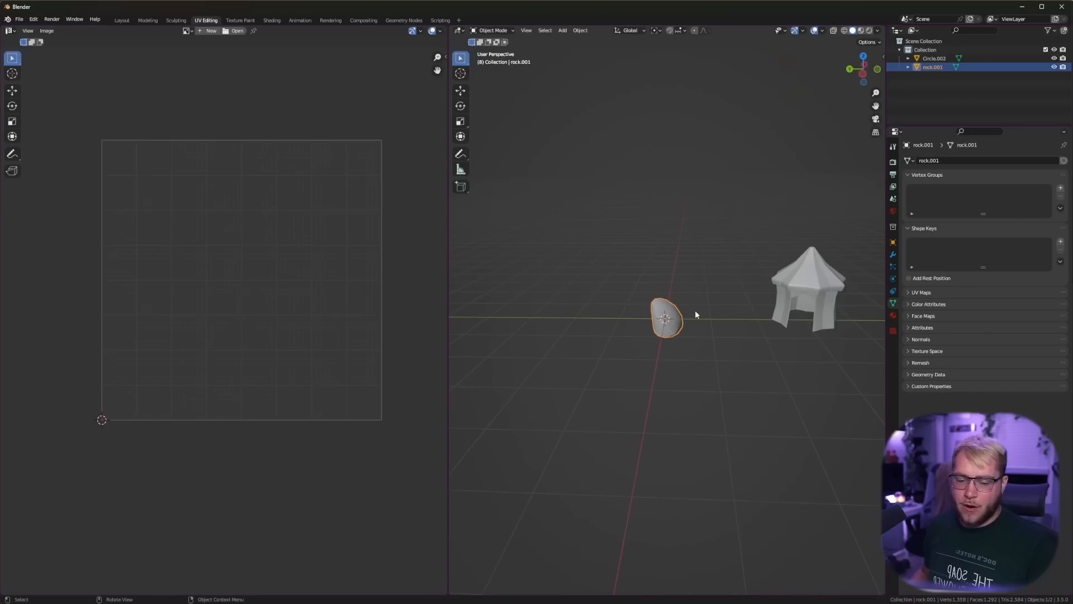
click(820, 282)
shift+middle_drag(820, 282, 589, 269)
key(Tab)
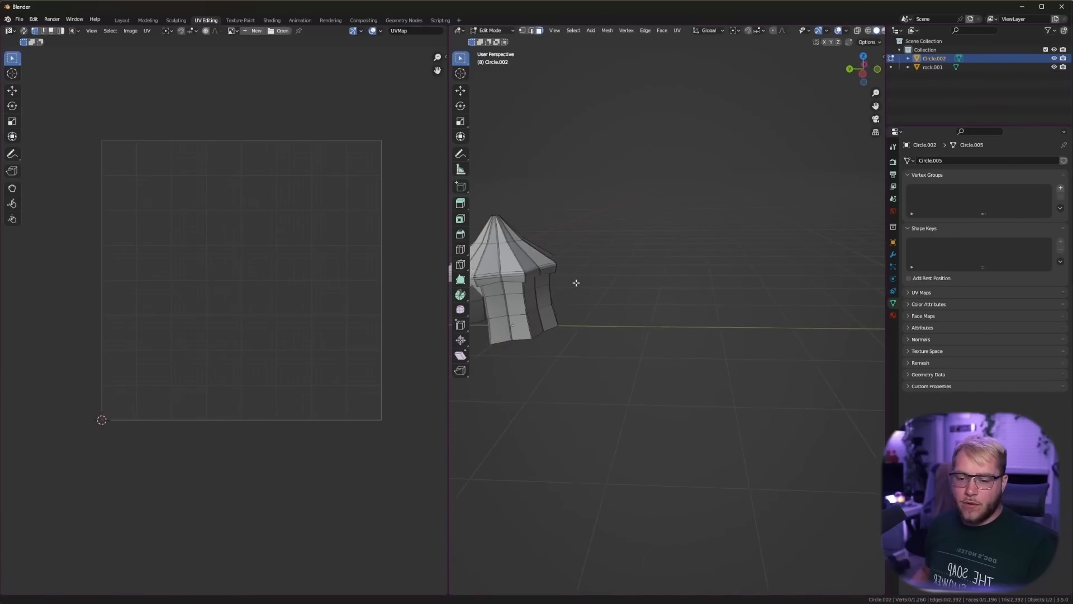
key(a)
key(KP_Decimal)
scroll(707, 291, up, 2)
key(u)
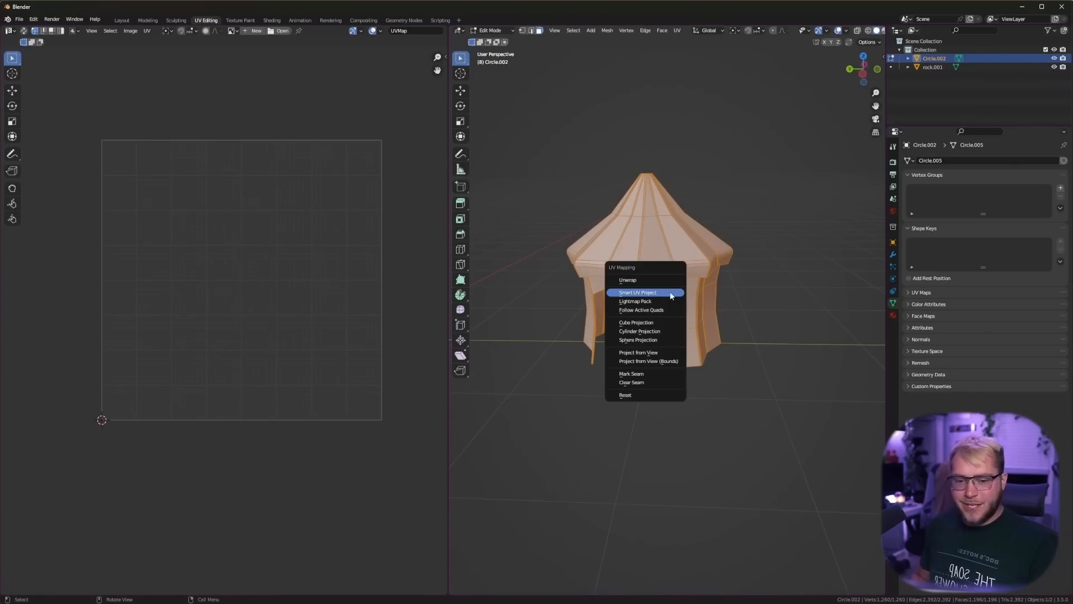
click(670, 293)
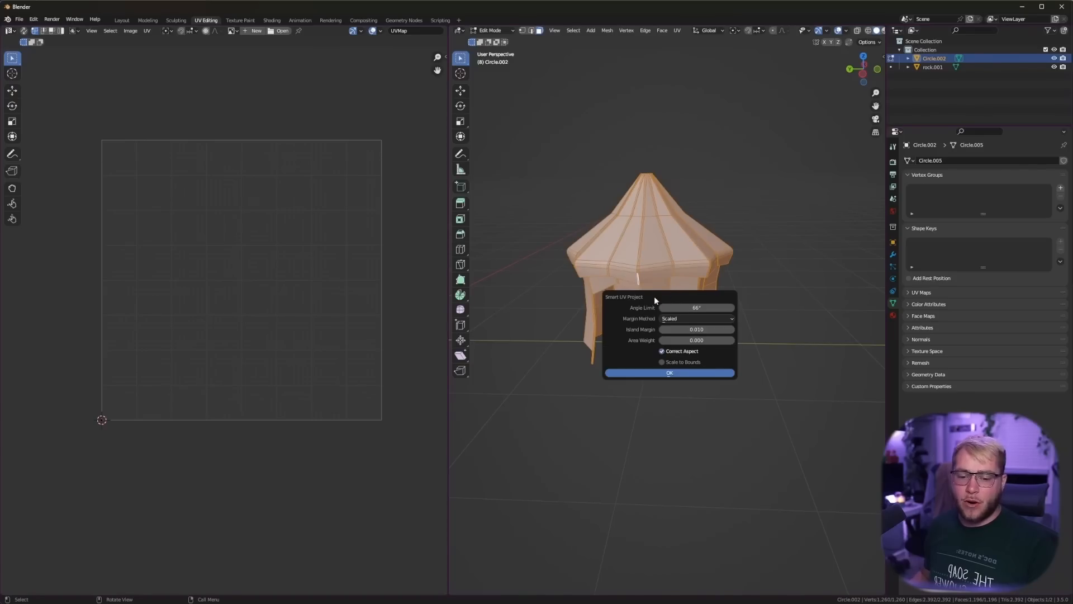
click(683, 373)
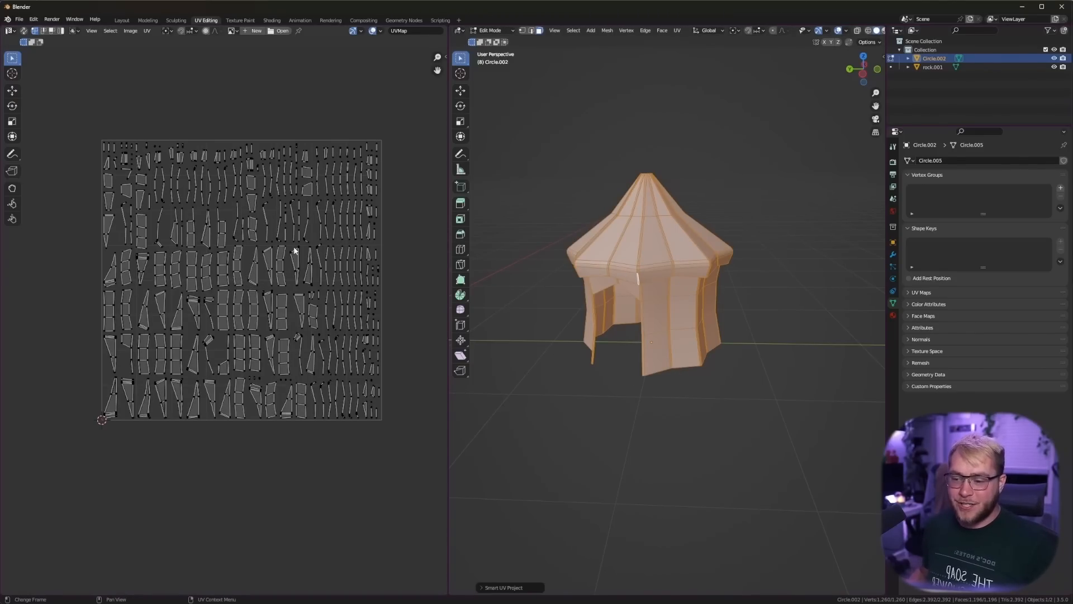
key(Tab)
scroll(575, 224, down, 5)
shift+middle_drag(570, 245, 602, 240)
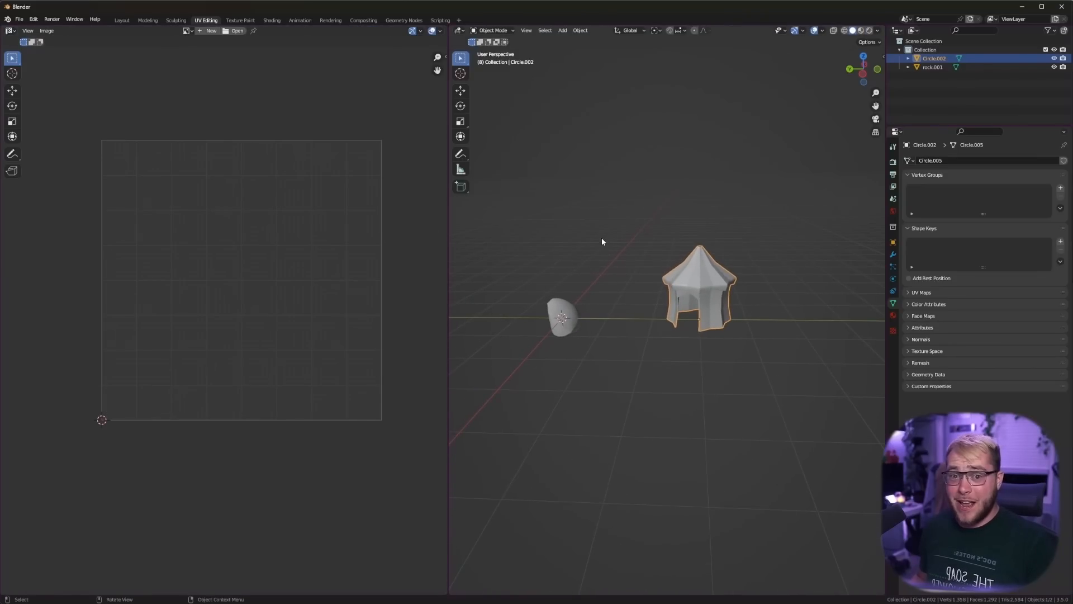
click(563, 316)
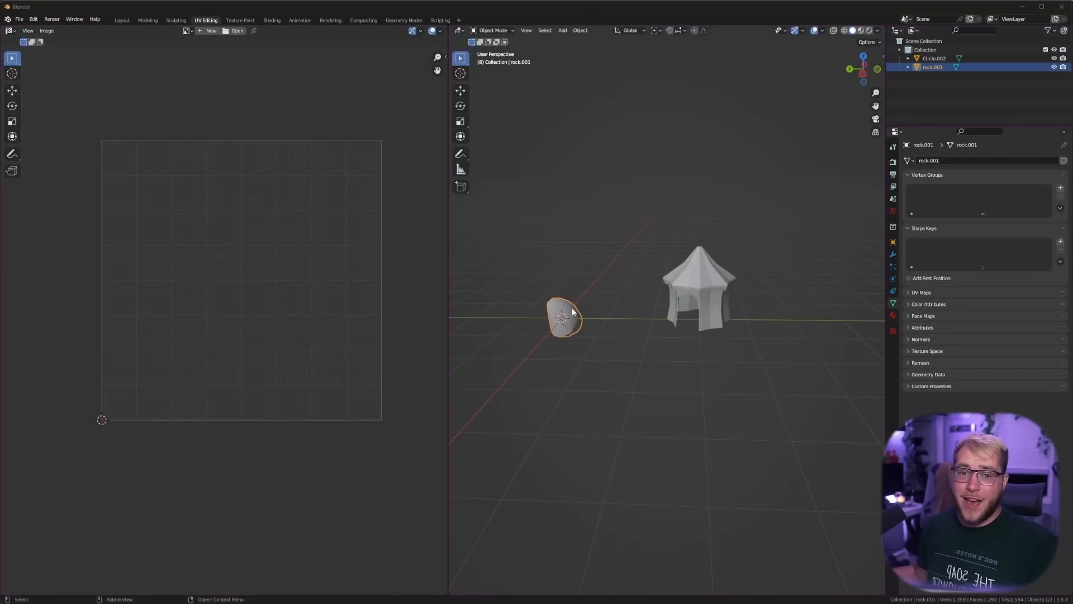
click(699, 276)
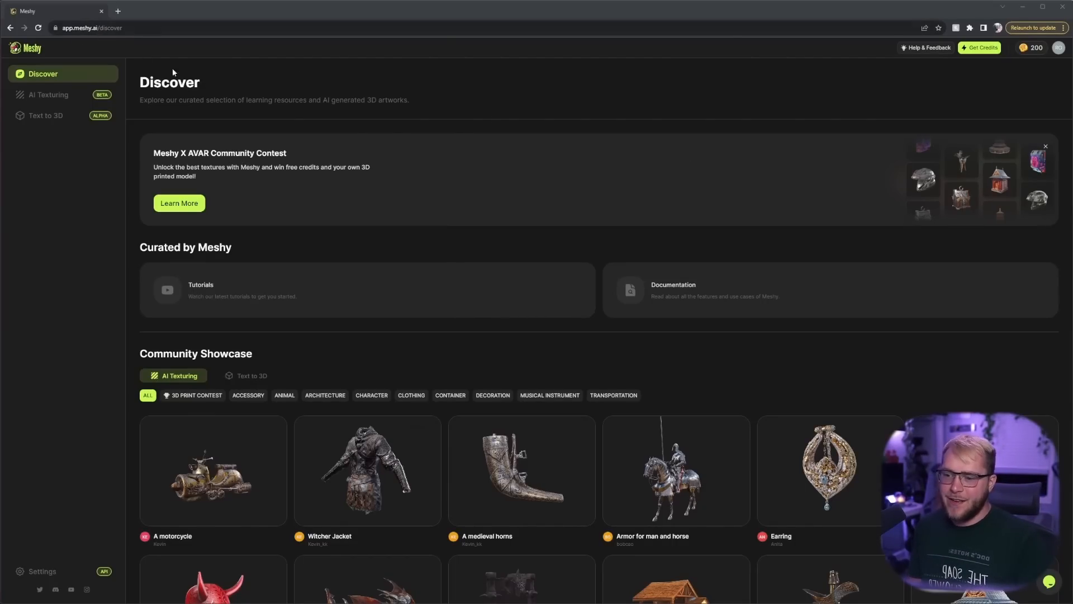
Step: Switch to Meshy, glance through the community showcase, and create an AI Texturing project by uploading the LOW POLY ROCK model
scroll(635, 163, down, 5)
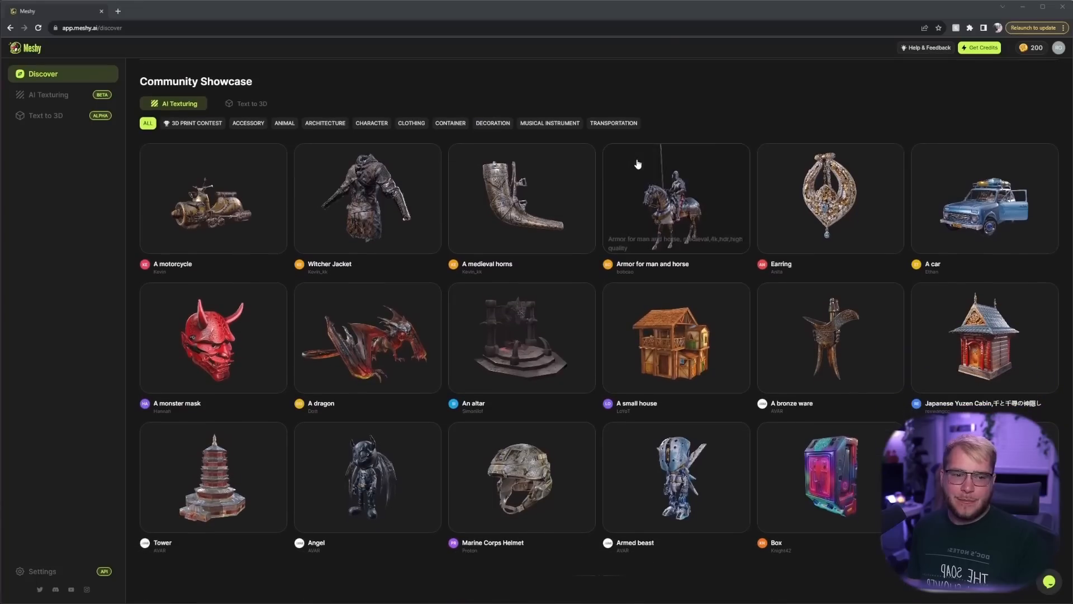
mouse_move(1026, 52)
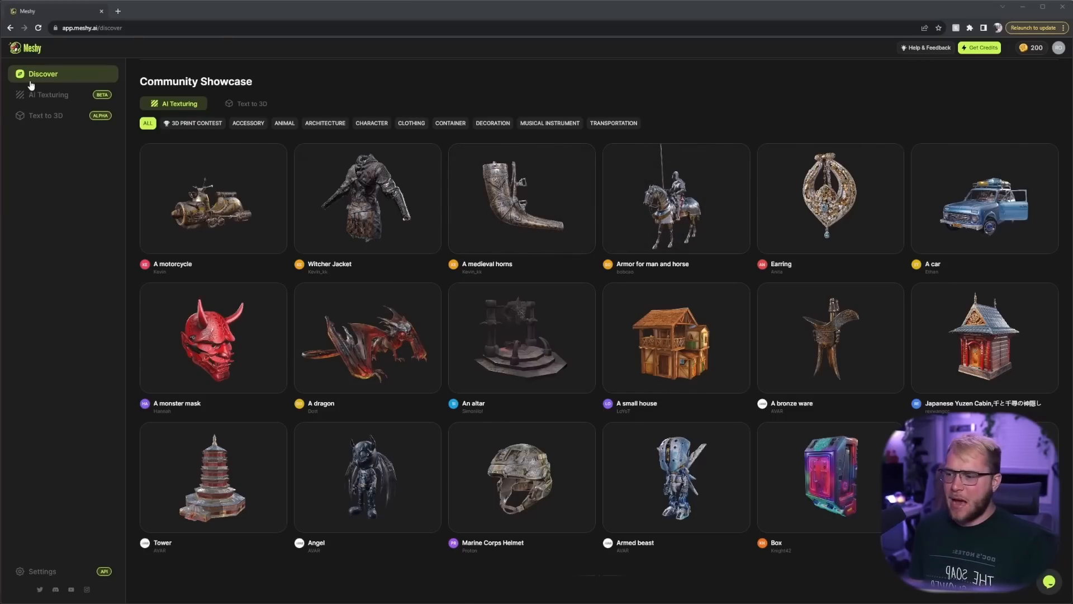
click(51, 95)
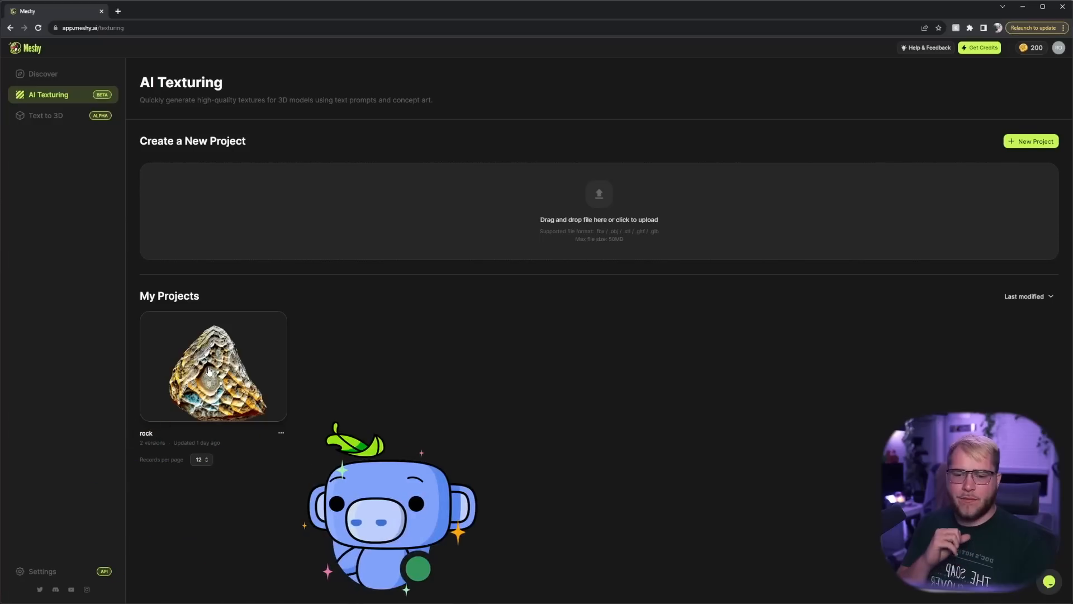
click(598, 201)
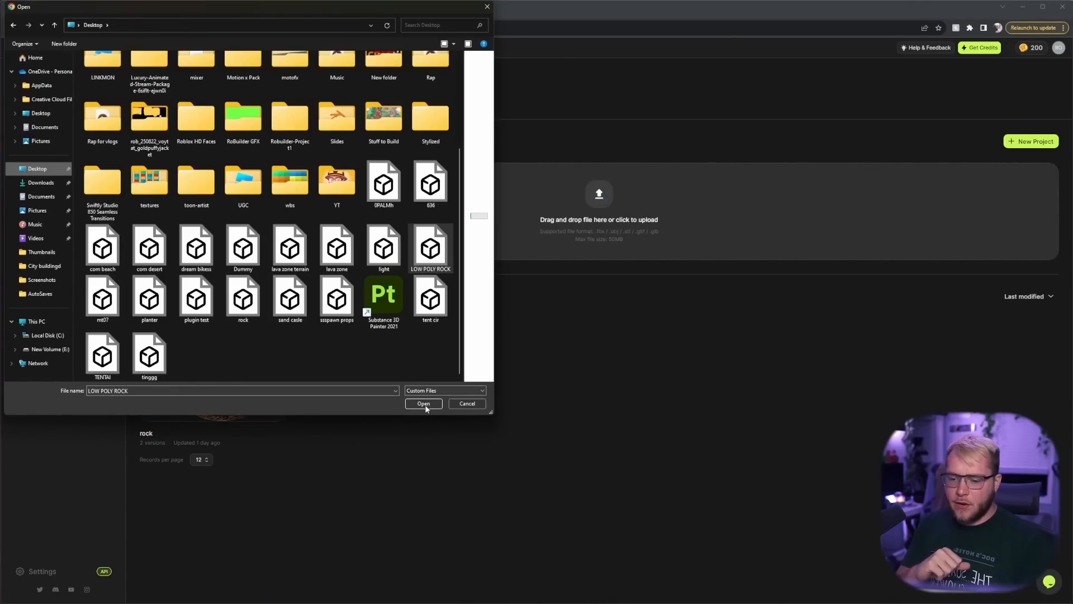
click(422, 403)
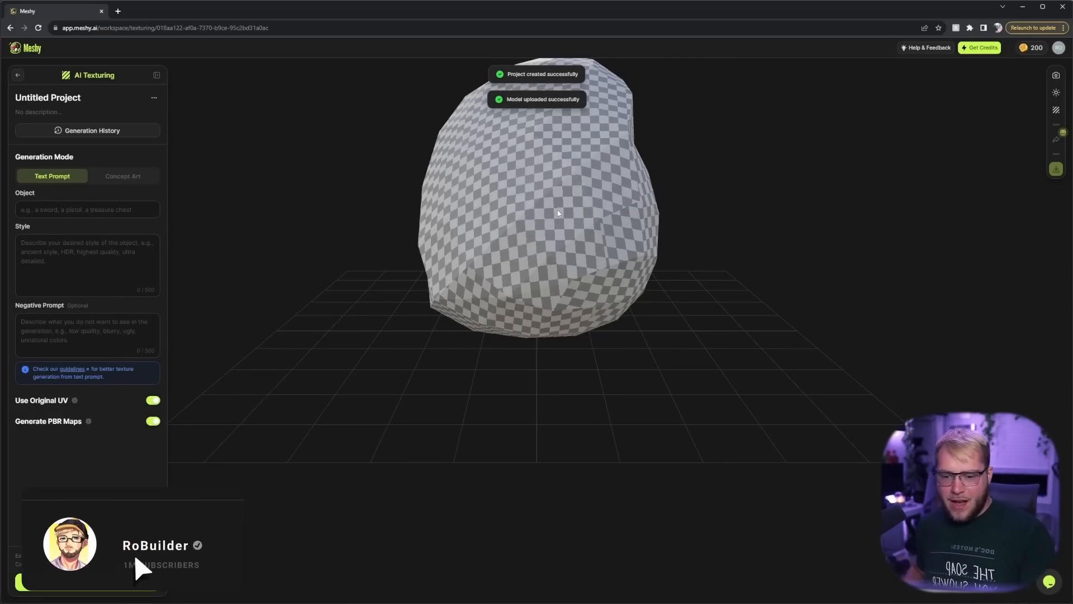
Step: Compare the concept art and text prompt modes, and enter the text prompt object "rock" with style "super realistic grey rock with green moss on the top"
drag(558, 210, 632, 315)
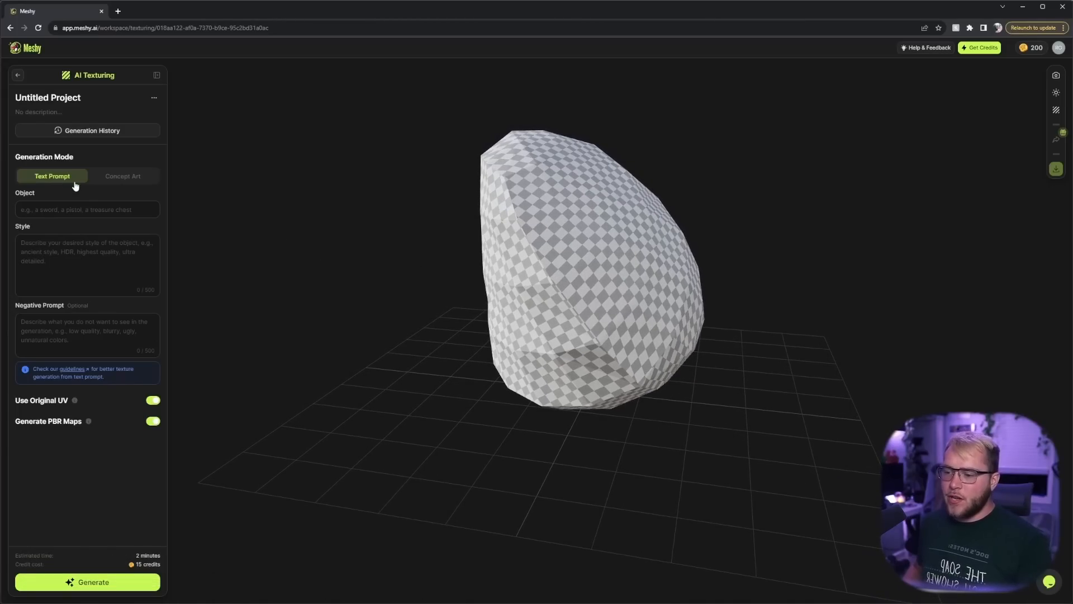
click(134, 178)
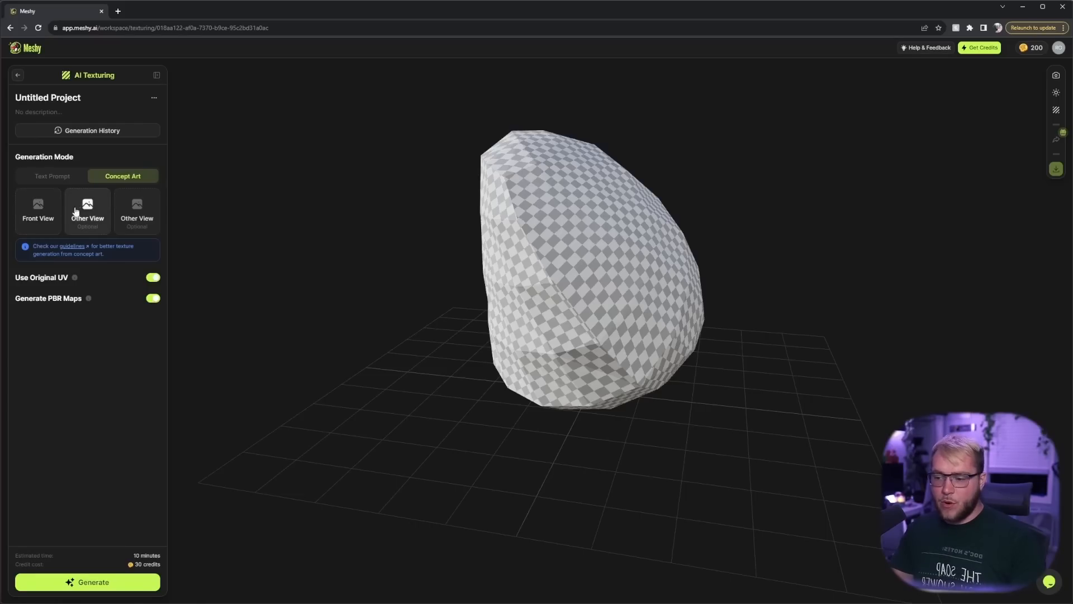
click(56, 177)
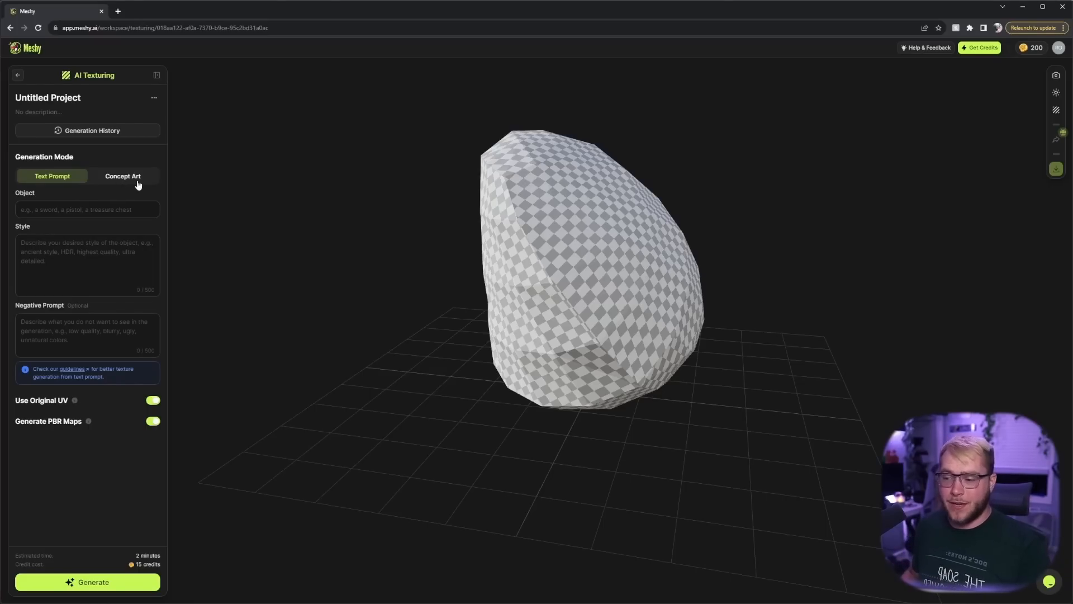
click(124, 210)
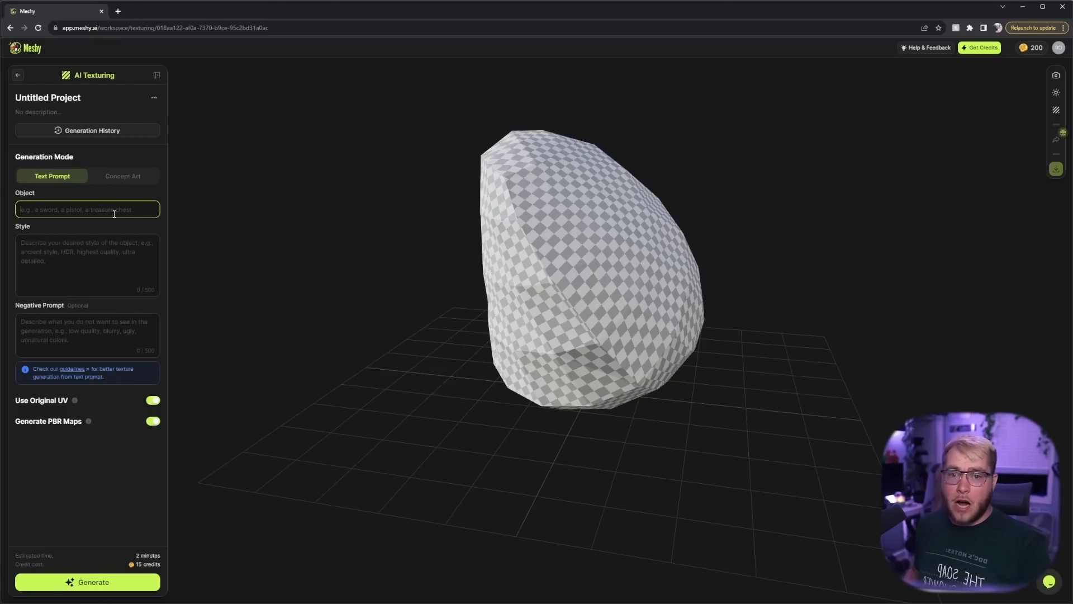
text(rock)
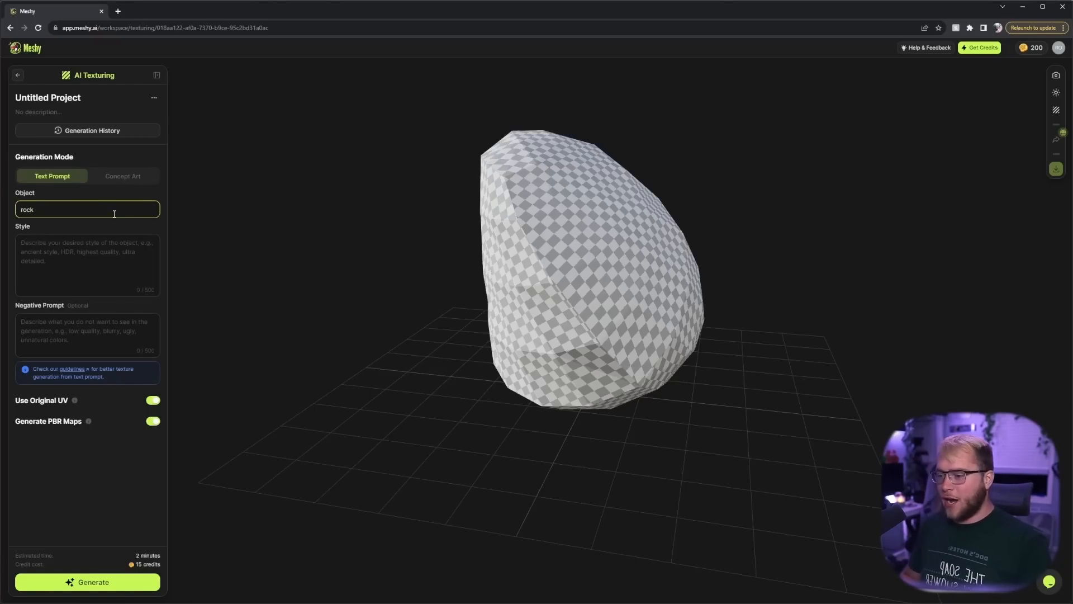
click(51, 243)
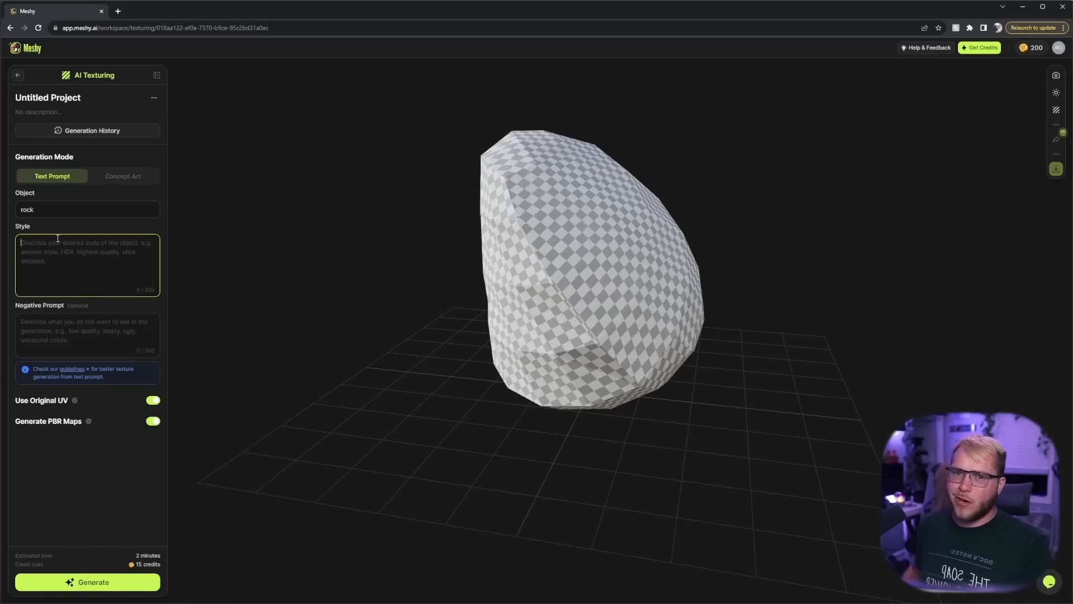
text(super realistic grey rock with green moss on the top)
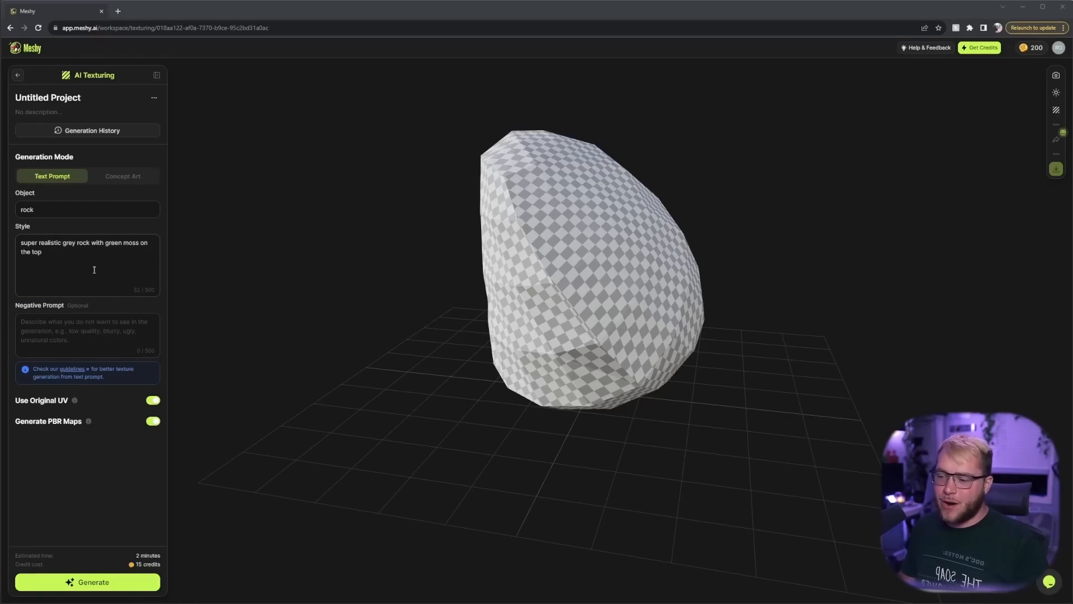
Step: Add the negative prompt "unnatural colors, tiling" and generate the rock texture with original UV and PBR maps enabled
click(50, 330)
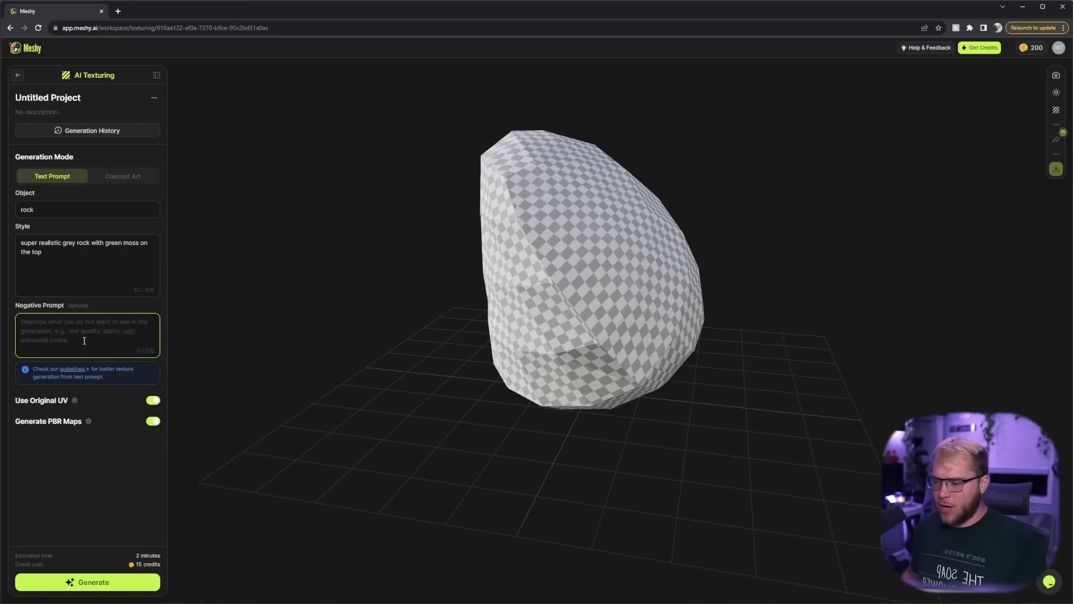
text(unnatural colors)
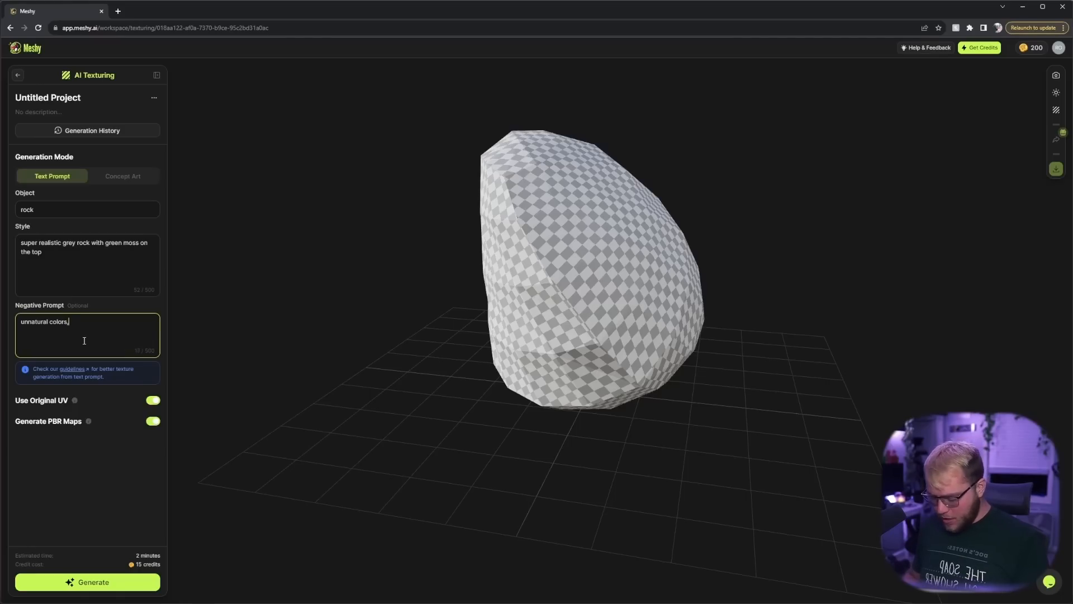
text(tiling)
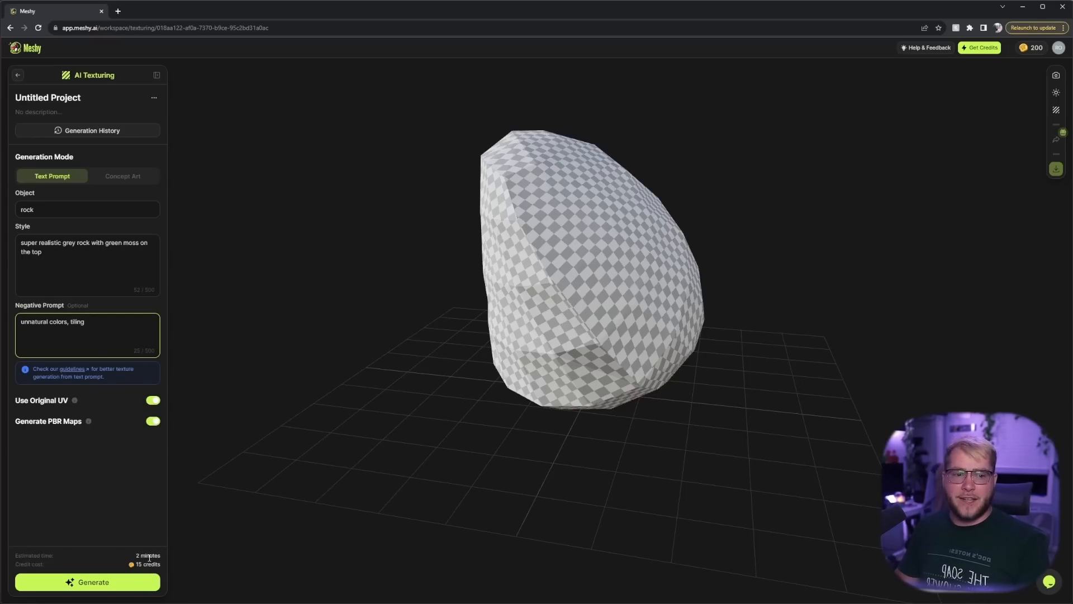
mouse_move(1005, 55)
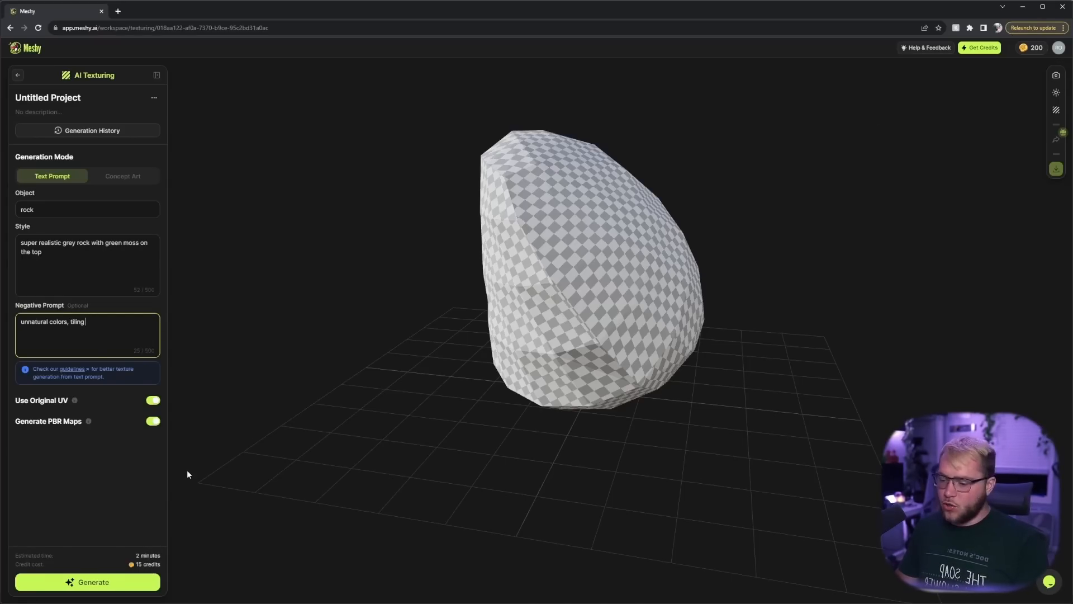
click(106, 583)
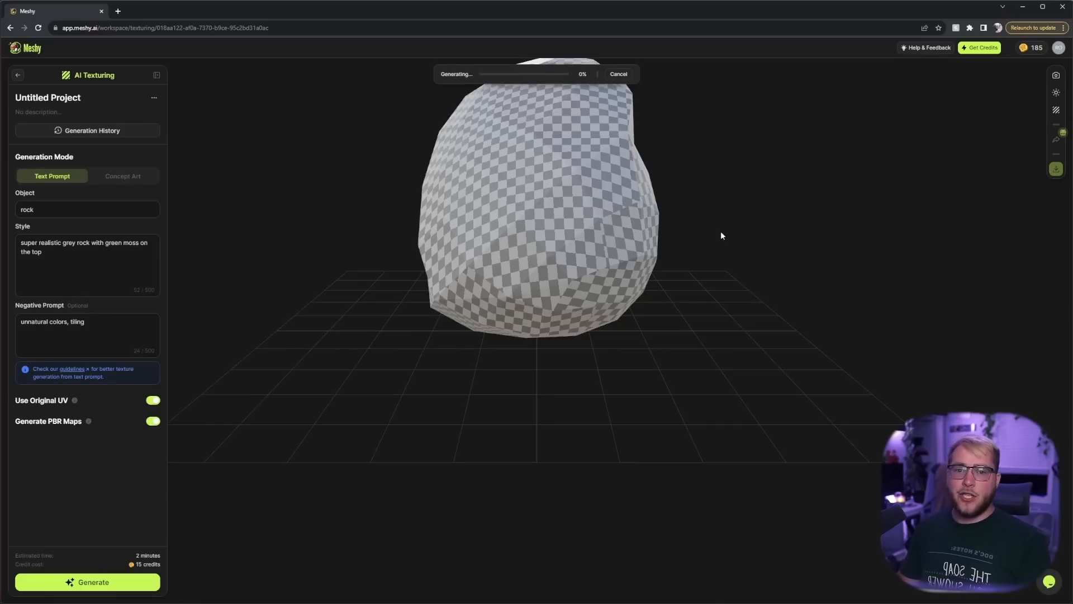
Step: Examine the generated rock texture from several sides and compare it with the negative prompt's wording
drag(551, 181, 499, 86)
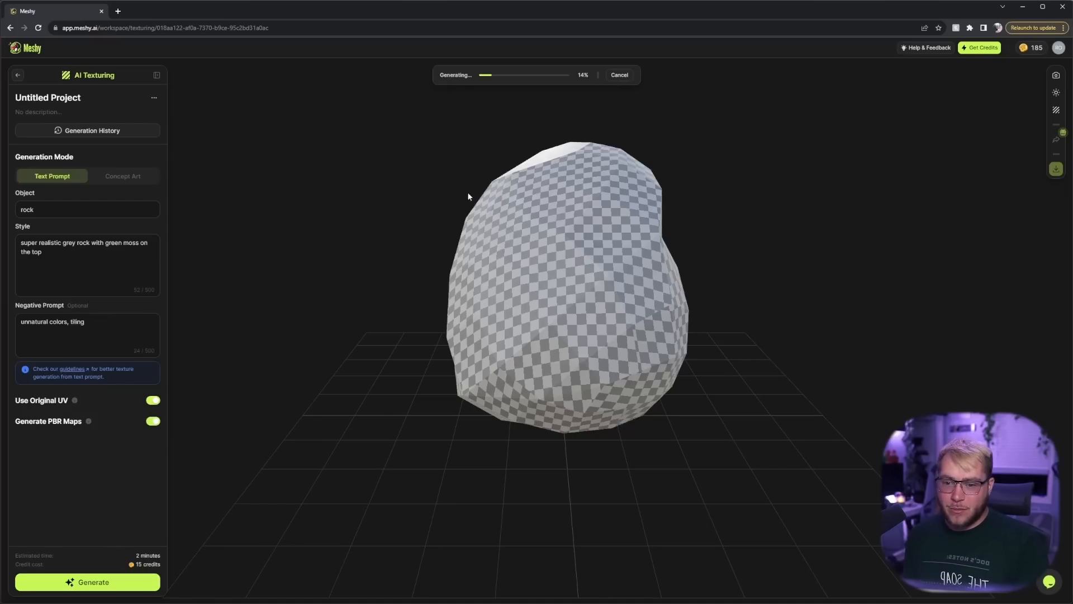
drag(531, 263, 580, 256)
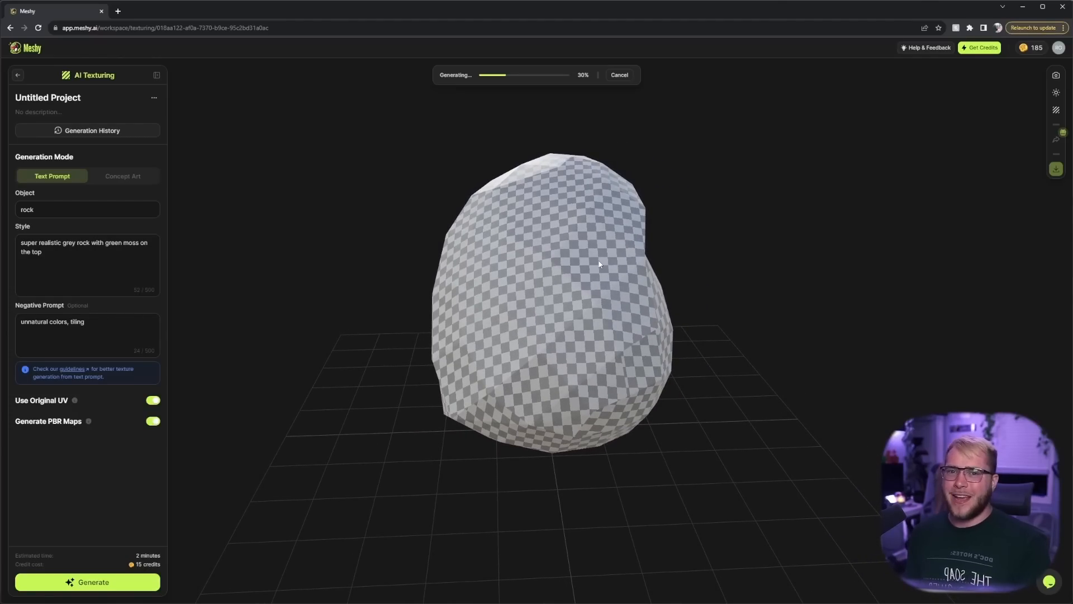
mouse_move(590, 273)
mouse_down()
mouse_move(615, 260)
mouse_move(603, 278)
mouse_up()
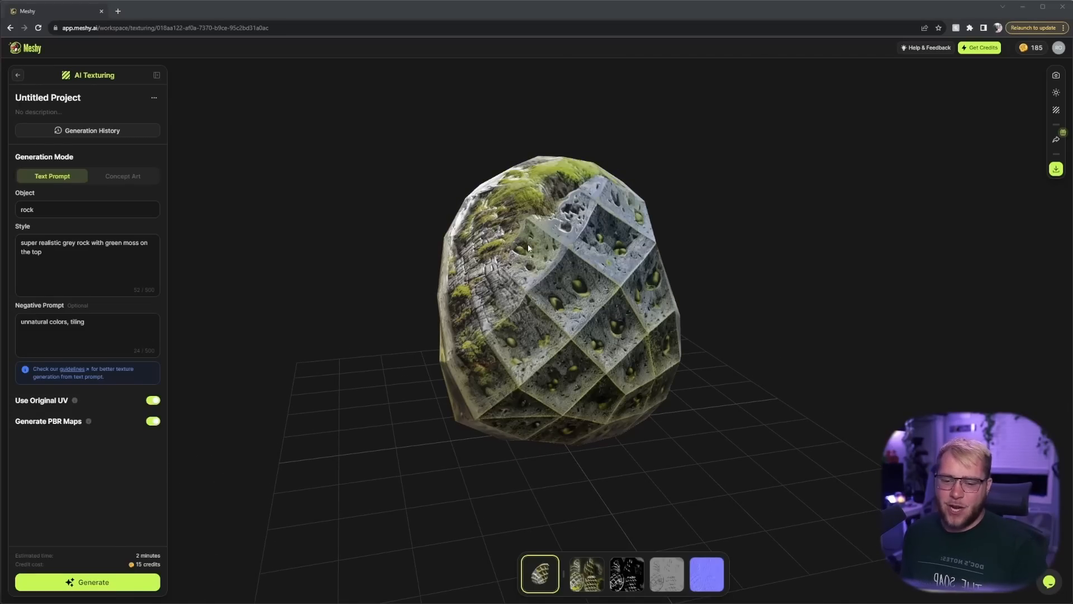
drag(529, 257, 461, 266)
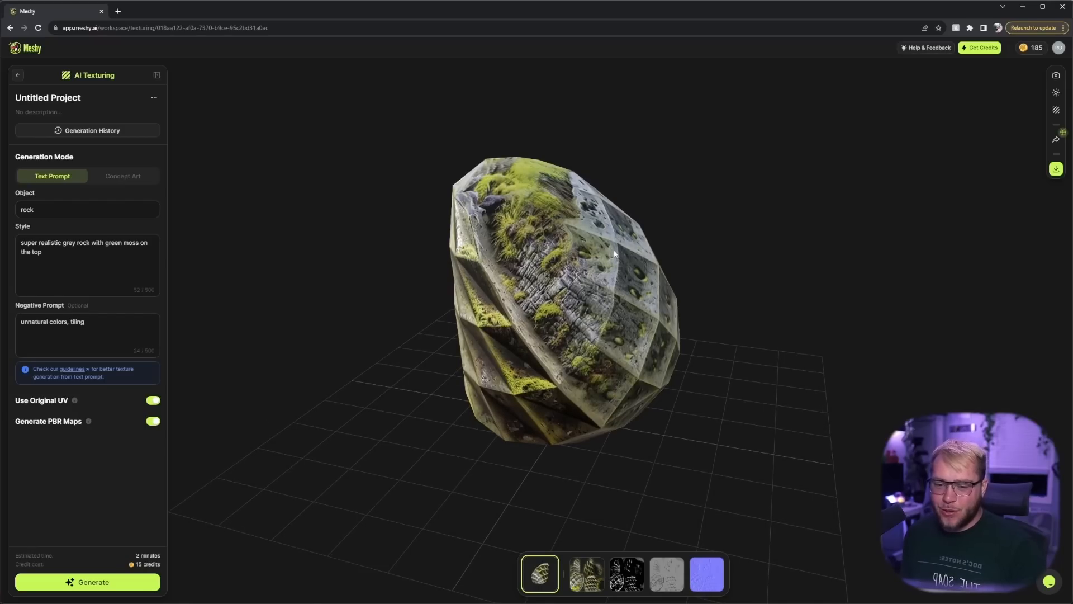
drag(614, 252, 569, 308)
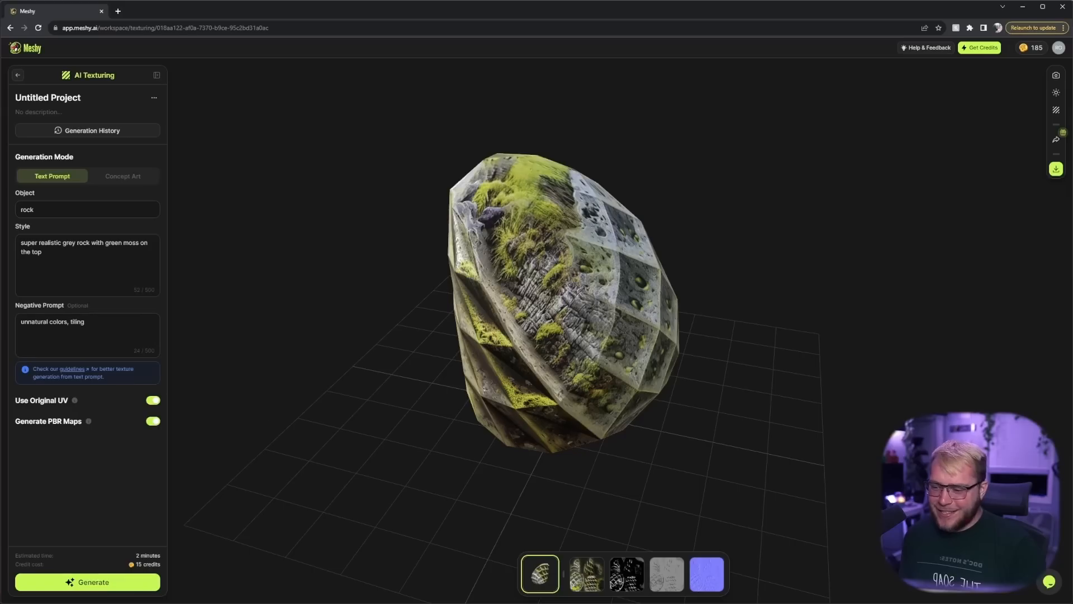
drag(23, 324, 63, 325)
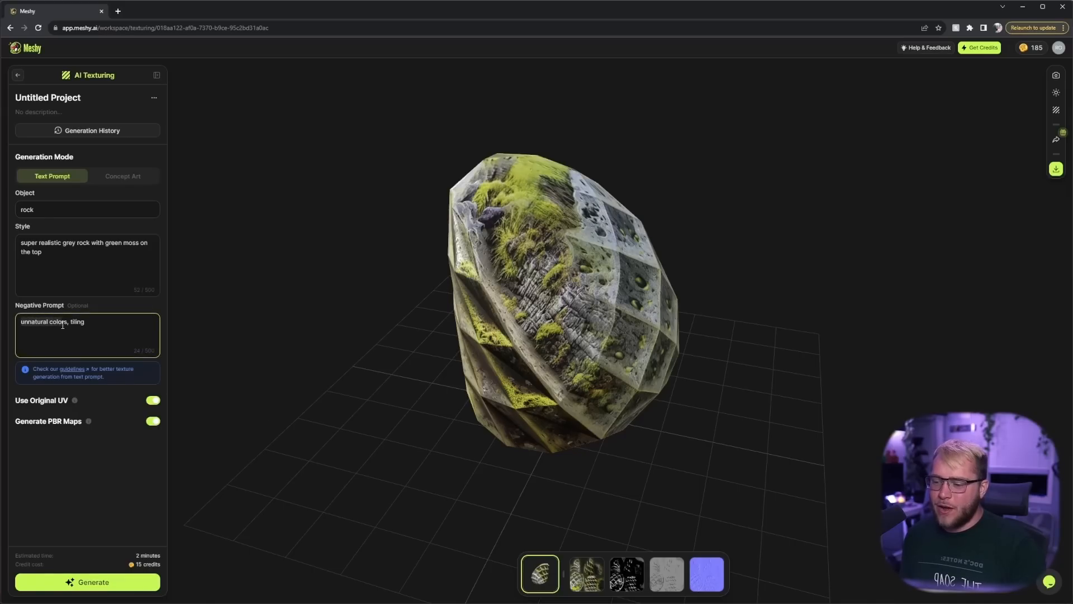
drag(513, 293, 566, 309)
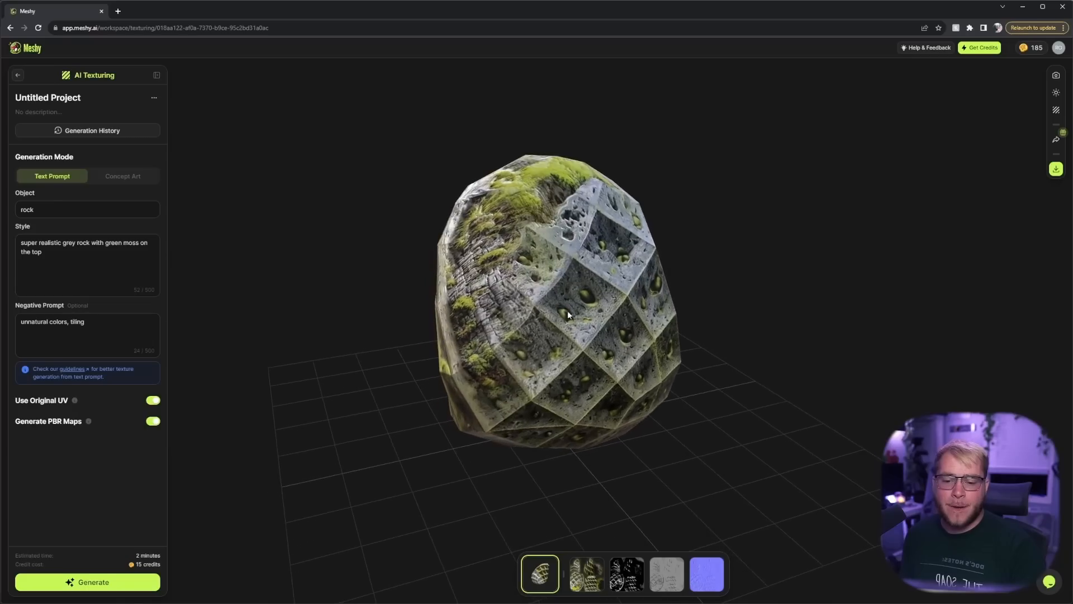
double_click(77, 323)
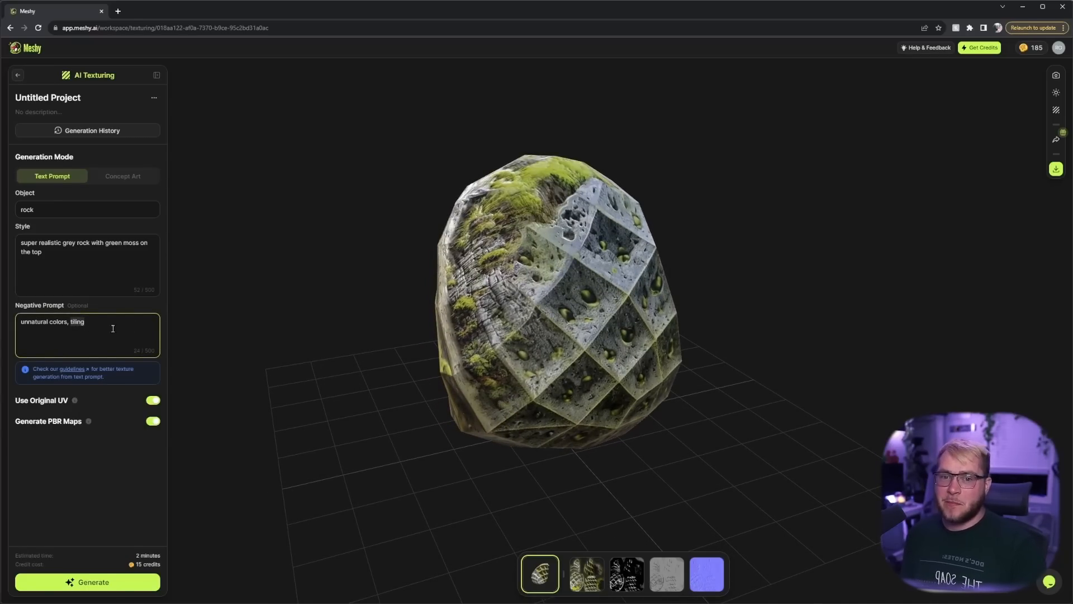
drag(612, 264, 572, 305)
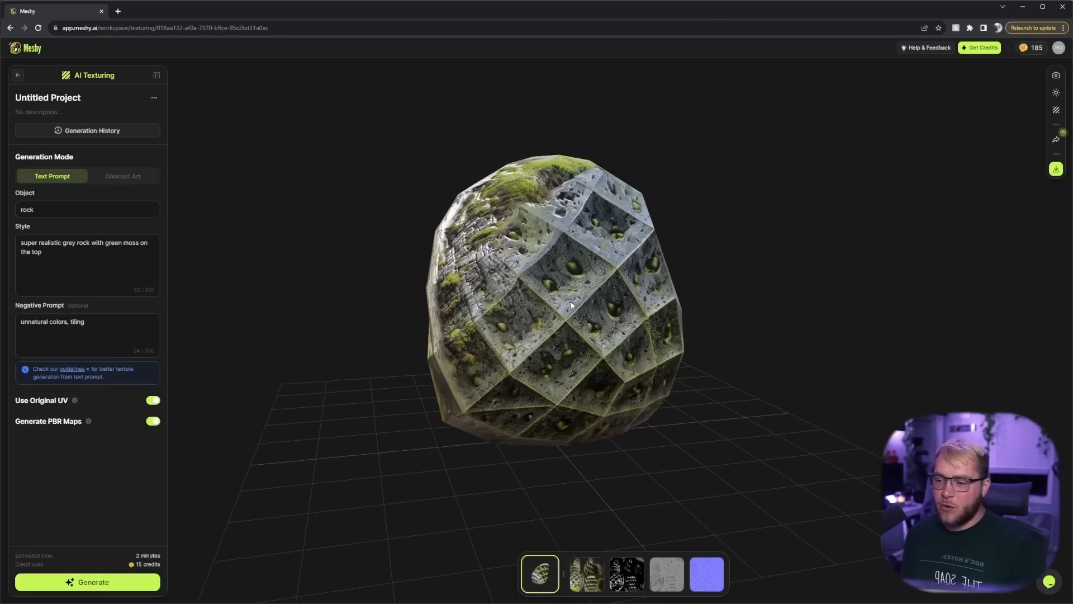
Step: Clear the rock's negative prompt and style description
click(126, 324)
key(ctrl+a)
key(BackSpace)
click(60, 269)
key(ctrl+a)
key(BackSpace)
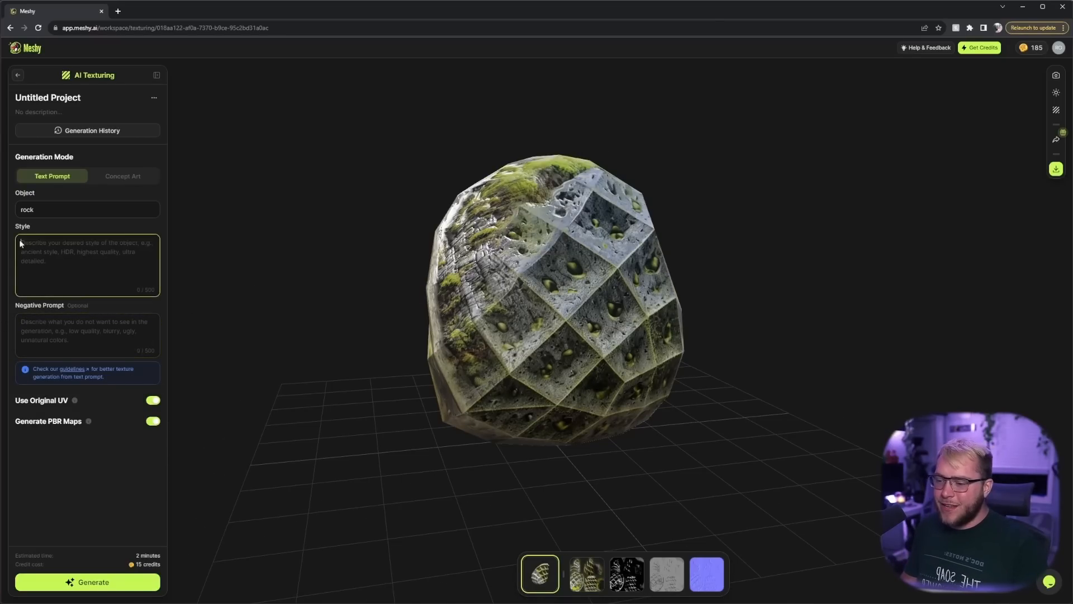
Step: Switch to concept art mode, search Google for "rock png", and add a grey rock picture as the front view
click(123, 176)
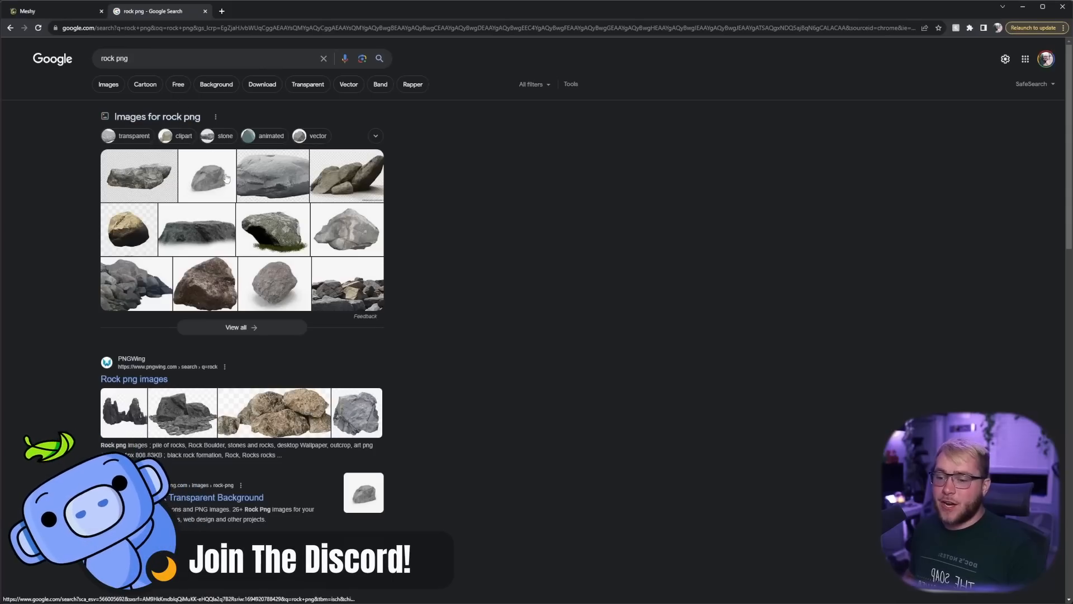
click(273, 229)
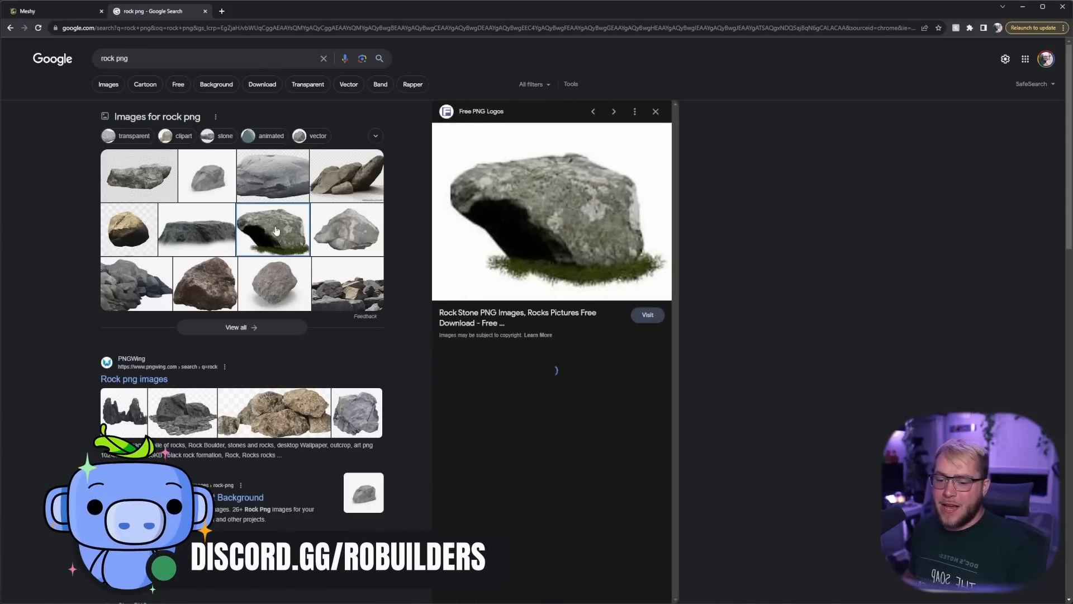
click(138, 174)
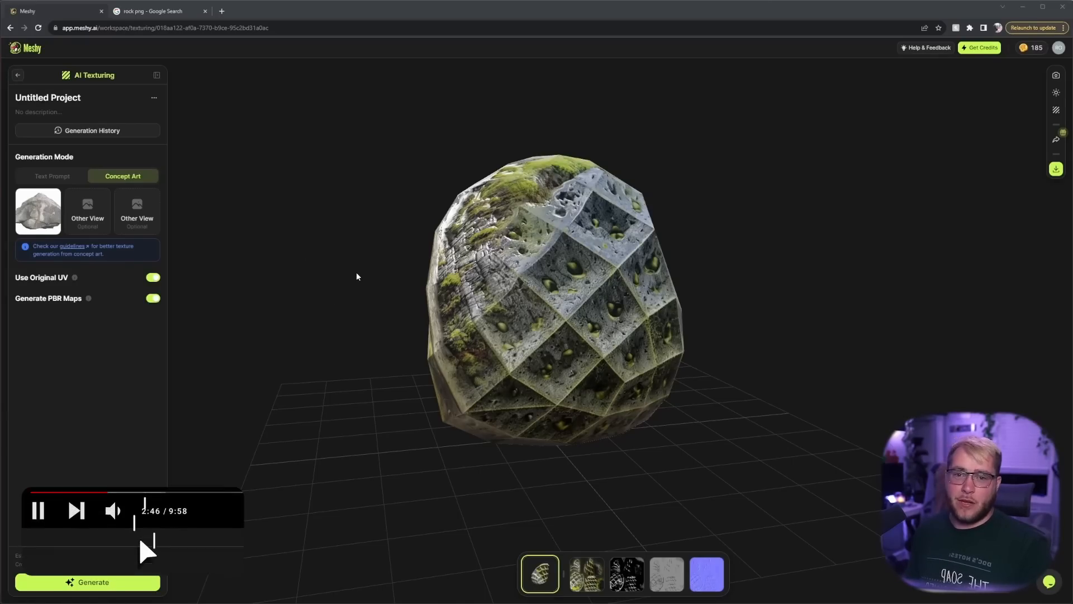
mouse_move(39, 215)
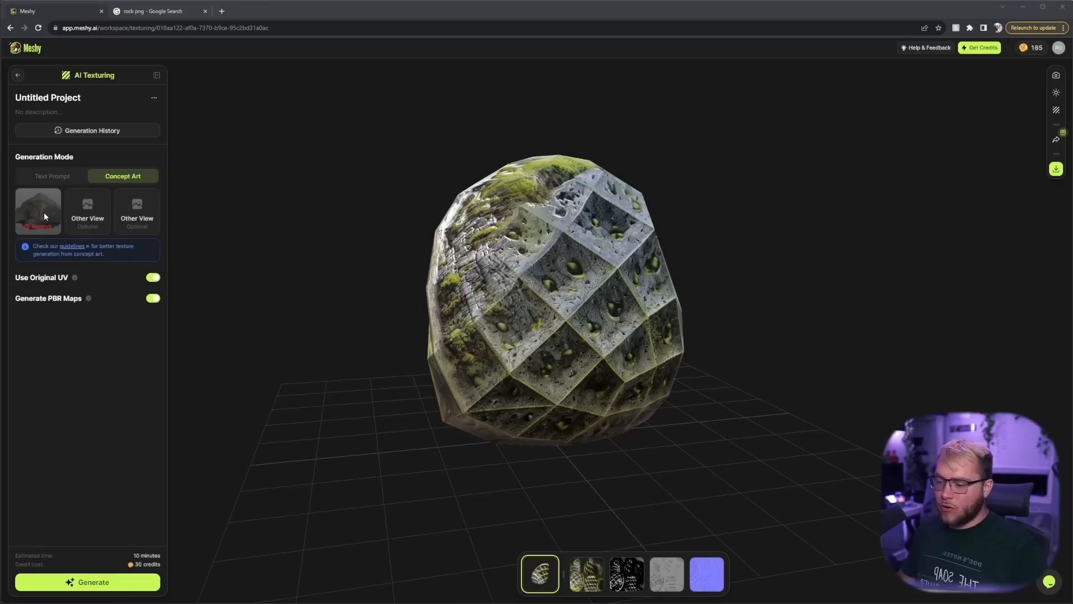
Step: Generate the rock texture from the concept art image and inspect the result from several sides
click(103, 585)
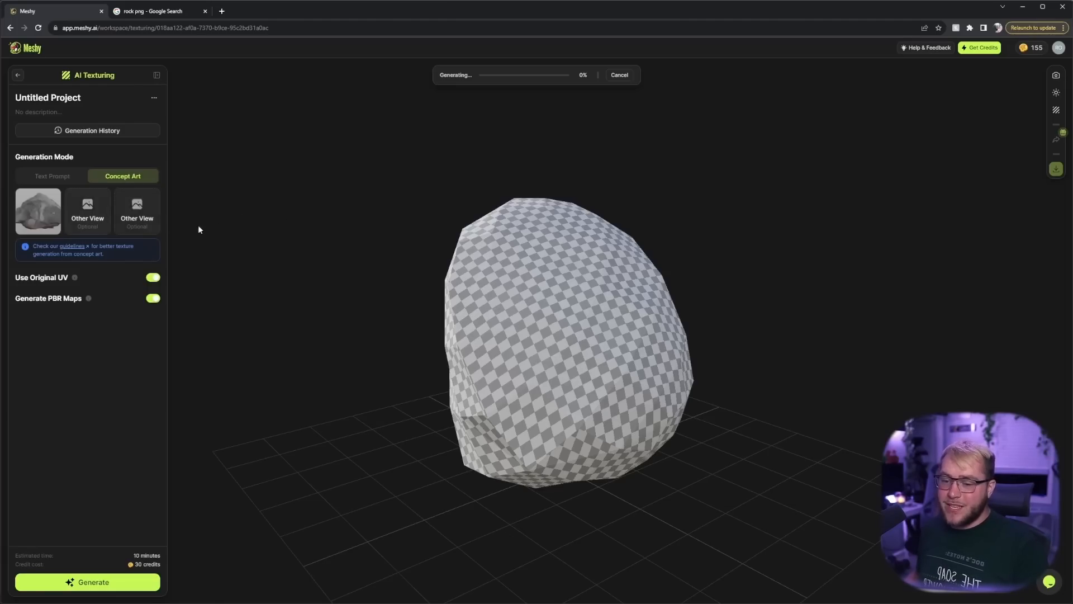
drag(525, 357, 613, 296)
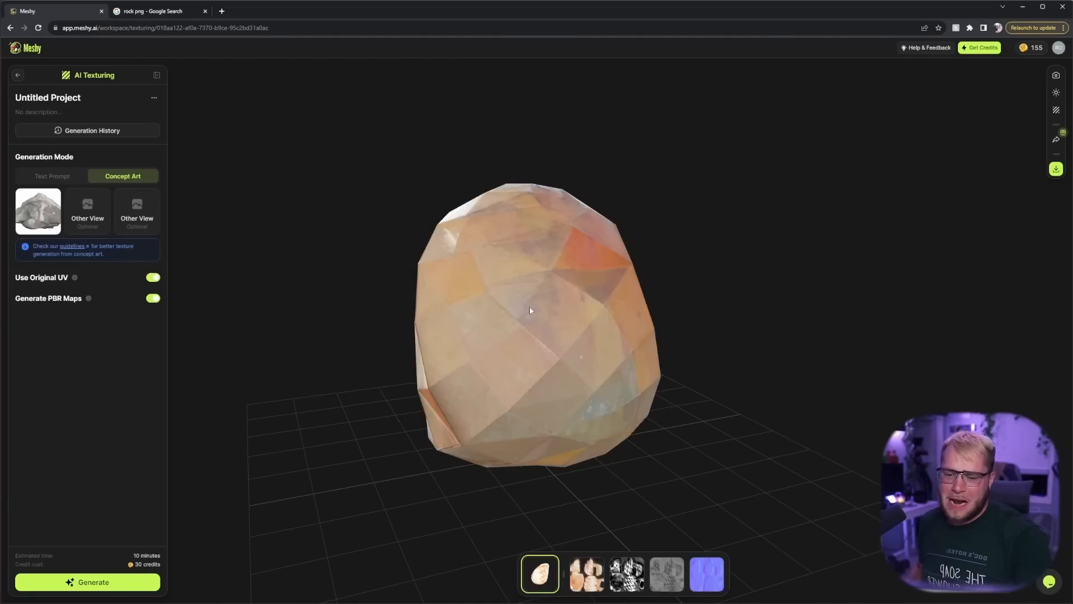
drag(529, 306, 742, 316)
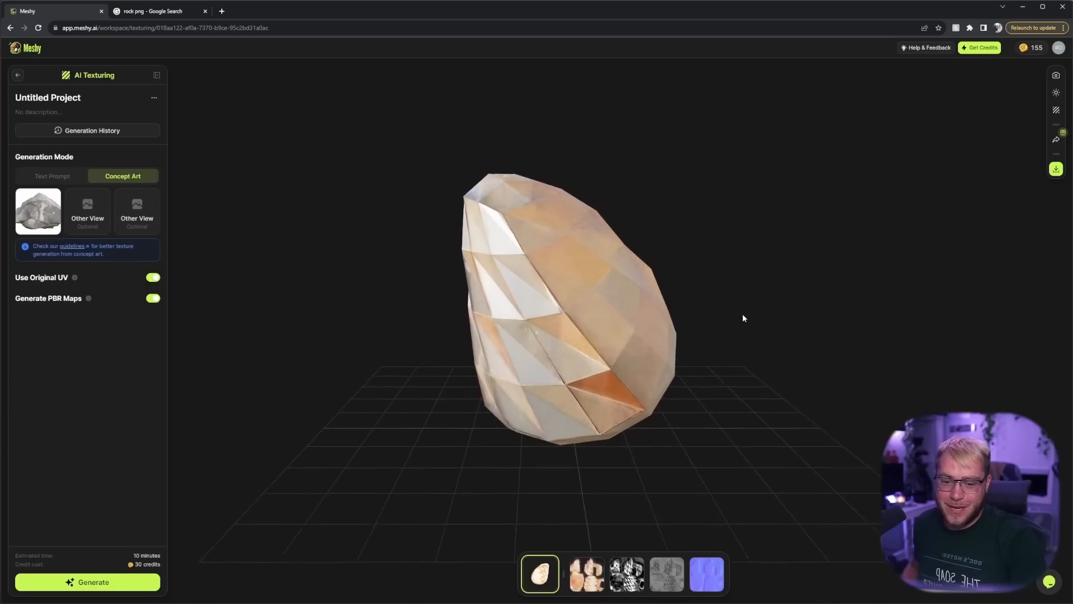
Step: Return to the AI Texturing projects and create a new project by uploading the tent model
click(18, 77)
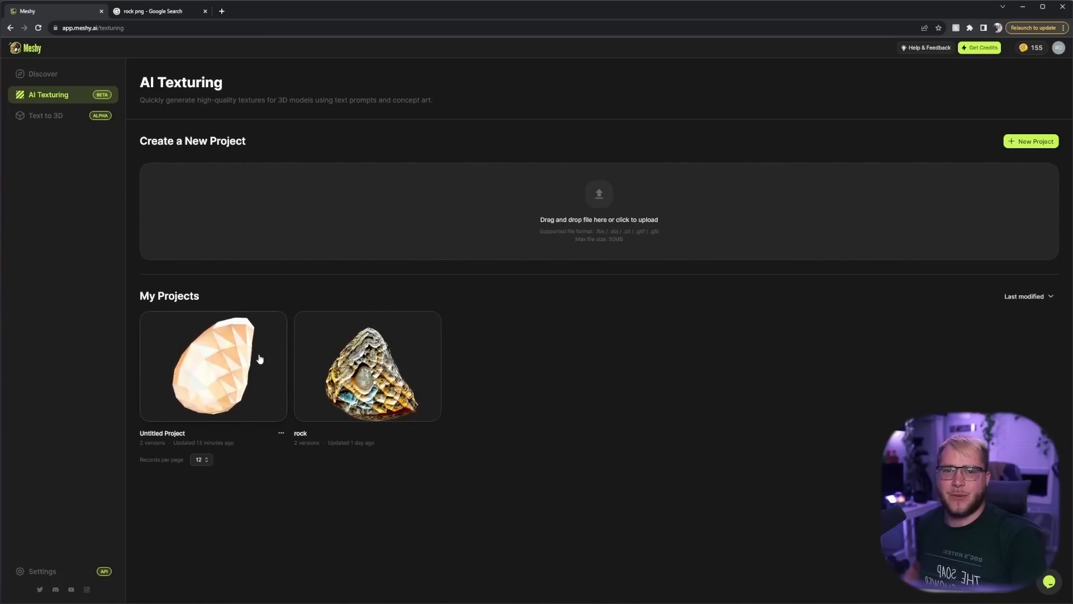
drag(259, 356, 530, 272)
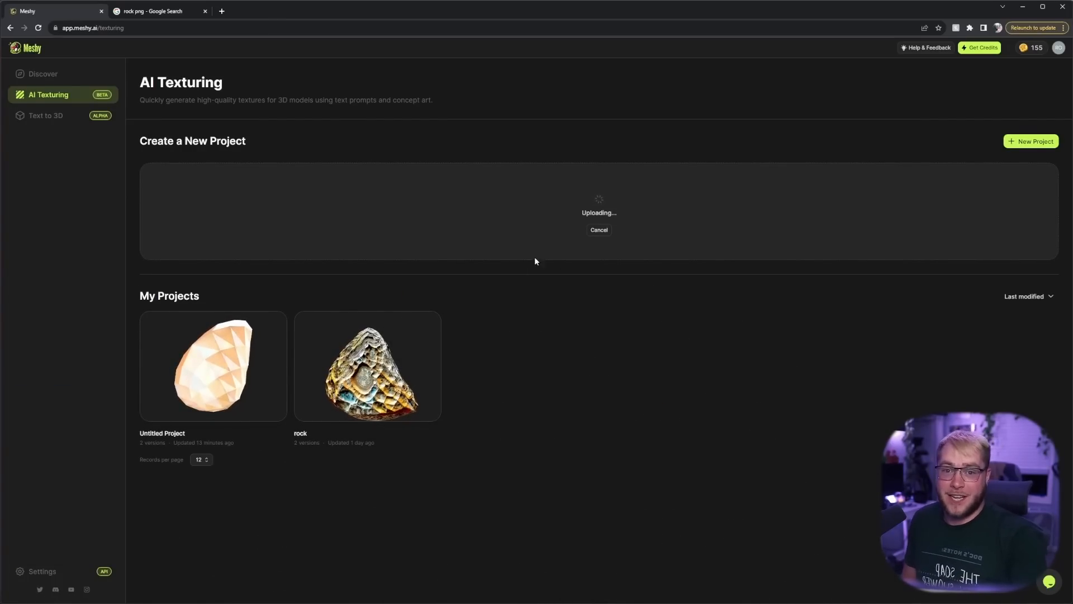
drag(472, 223, 443, 220)
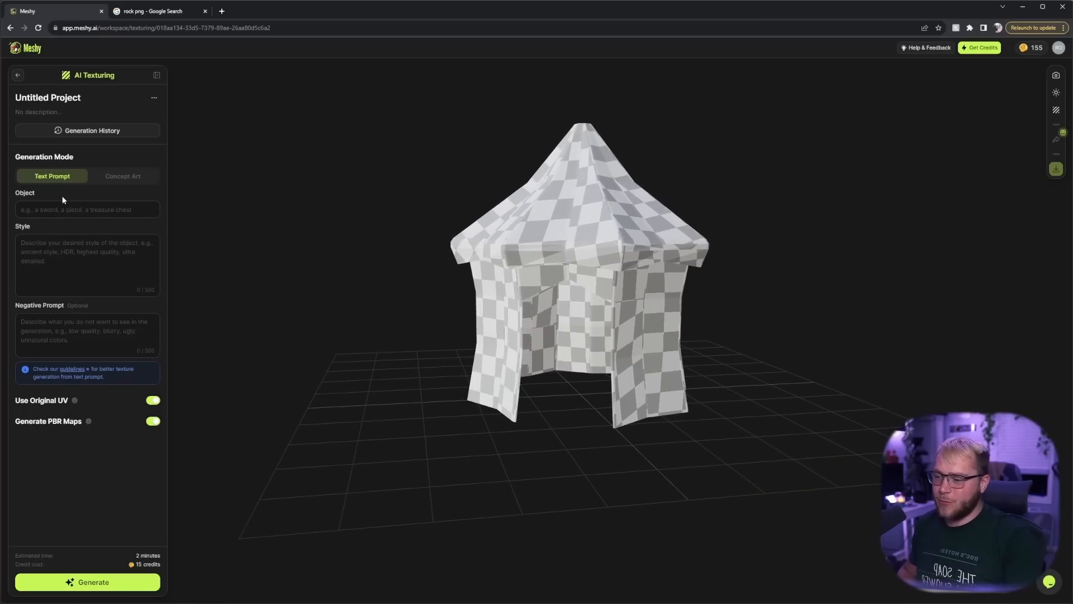
Step: Describe the object as "Carnival Tent" with the style "red and white tent gradient cute fabric"
click(64, 210)
text(Carnival Tent)
click(50, 247)
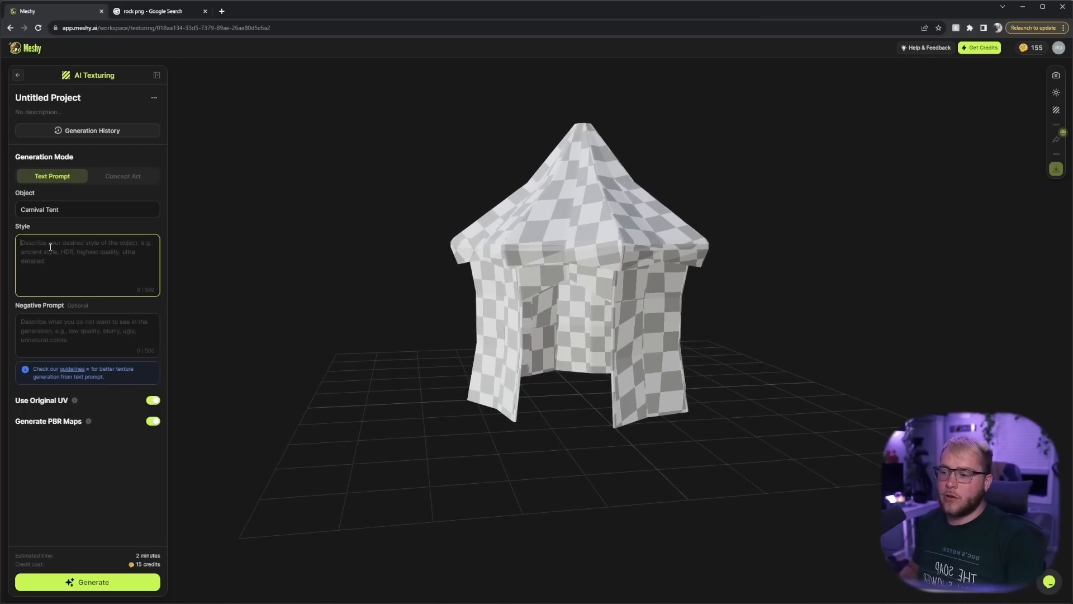
text(red and w)
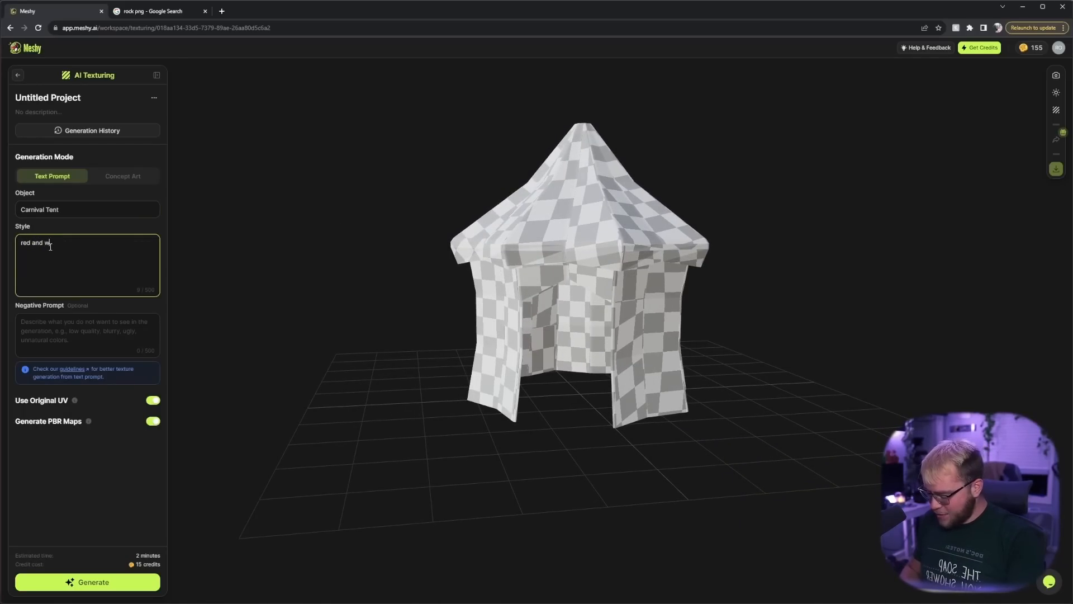
text(hite tent )
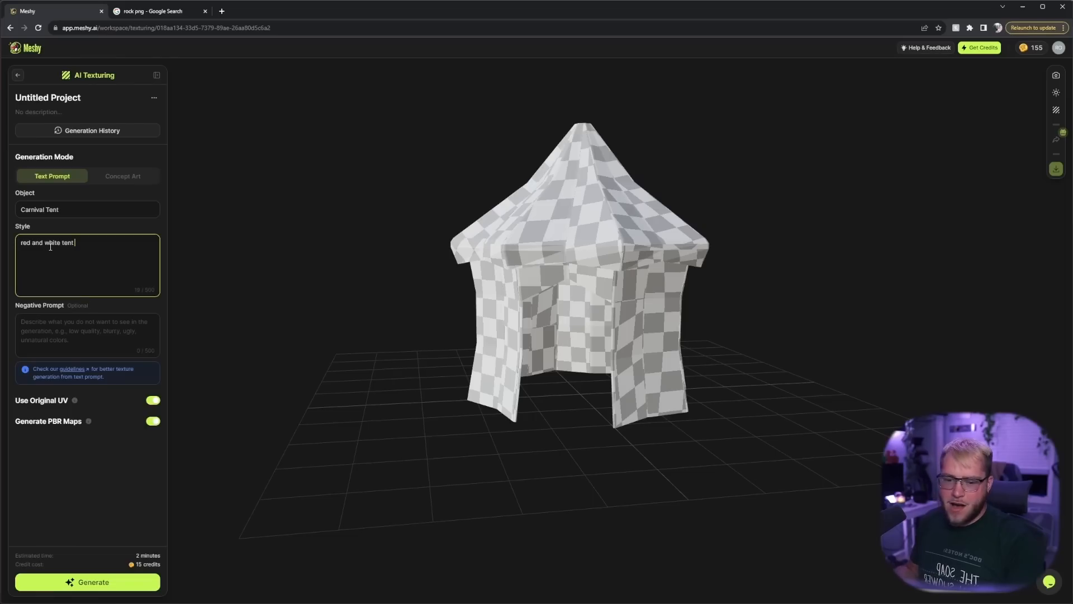
text(gradient cute)
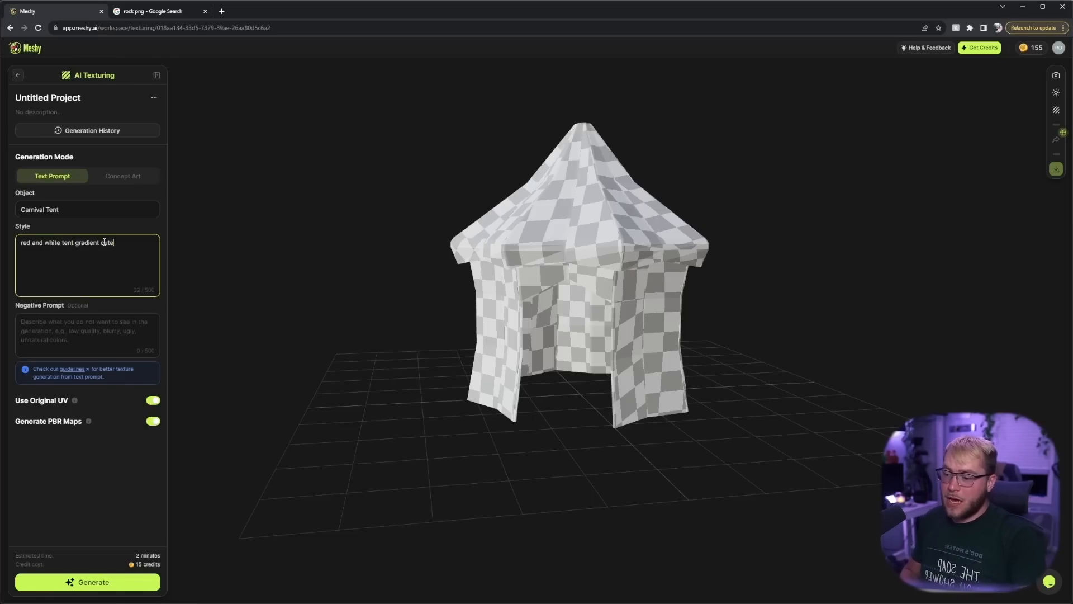
click(73, 327)
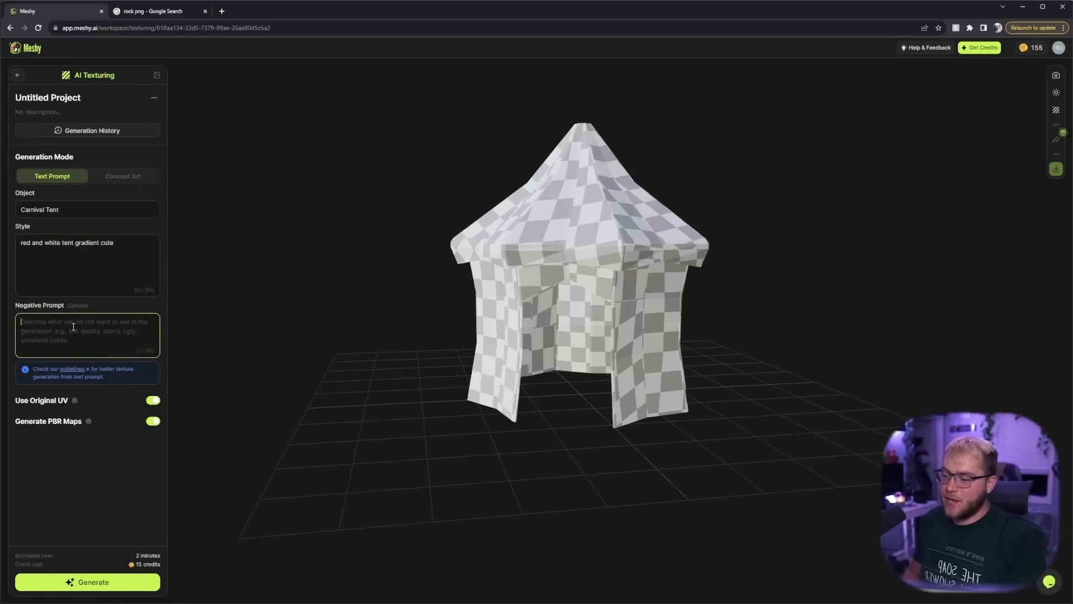
click(128, 244)
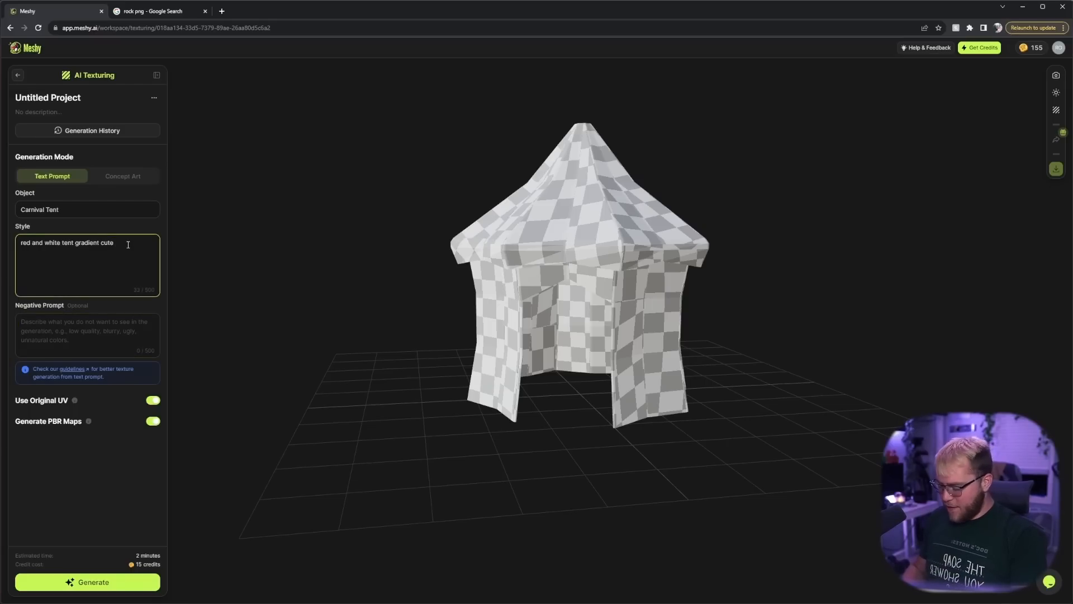
Step: Enter "r" as the negative prompt and generate the tent texture with original UVs and PBR maps
click(47, 333)
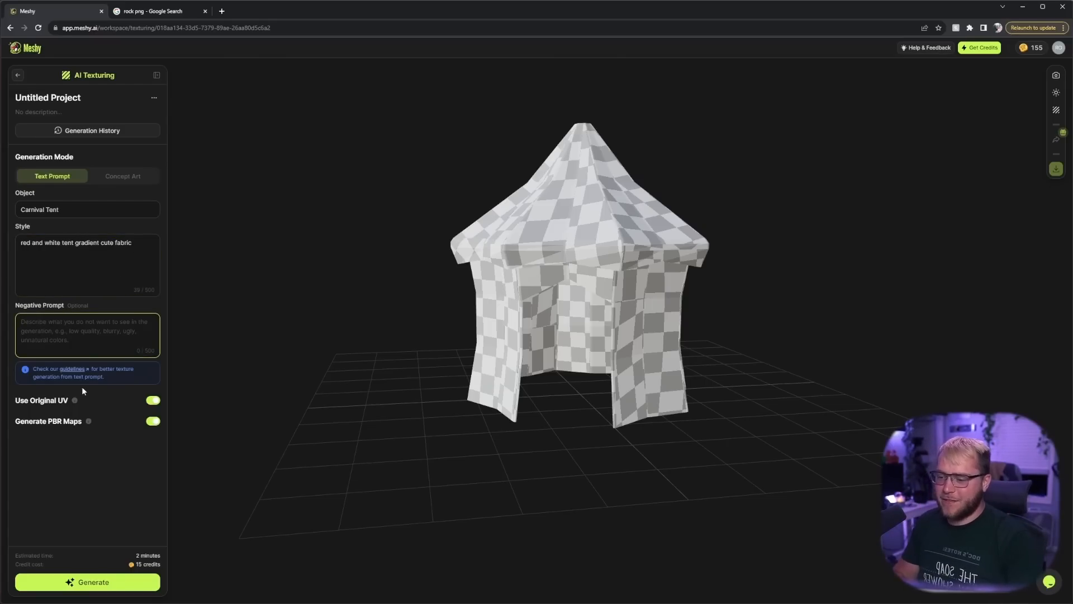
text(r)
click(92, 584)
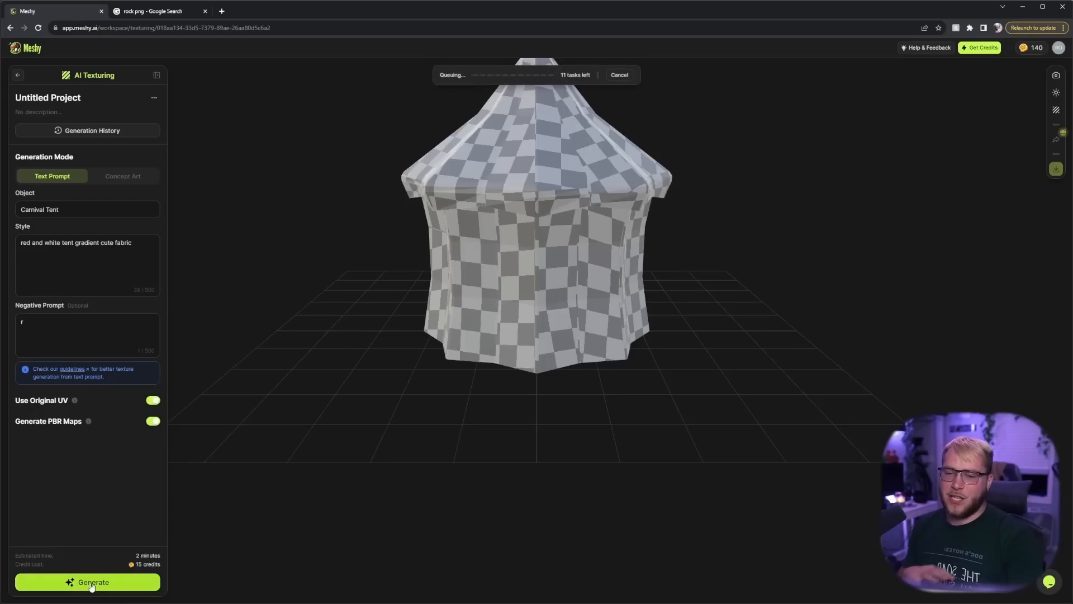
Step: Inspect the generated carnival tent texture from the front, back and sides
drag(594, 260, 586, 296)
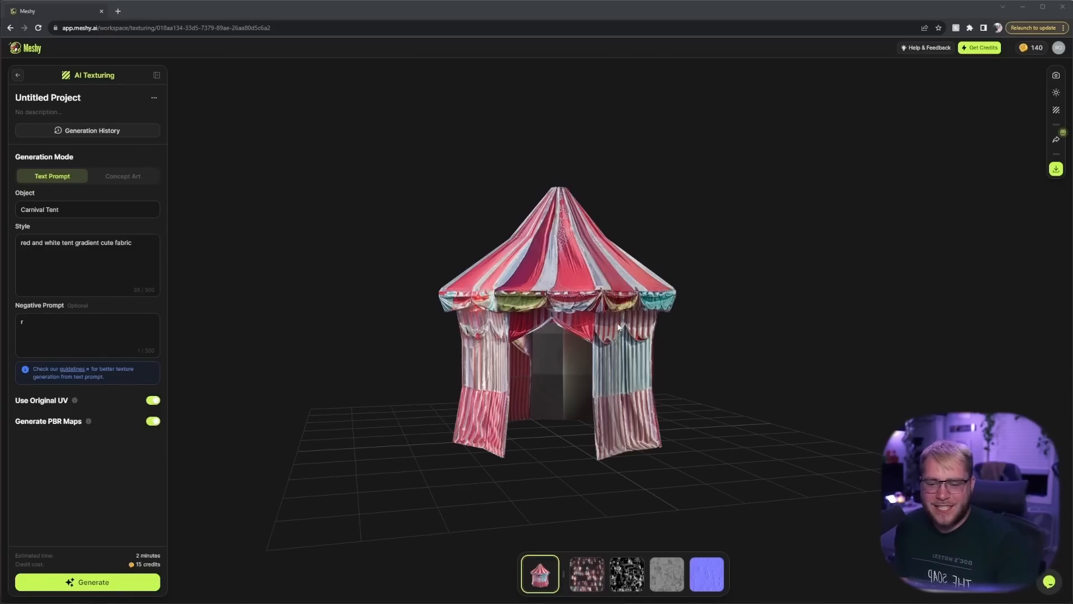
drag(637, 318, 599, 270)
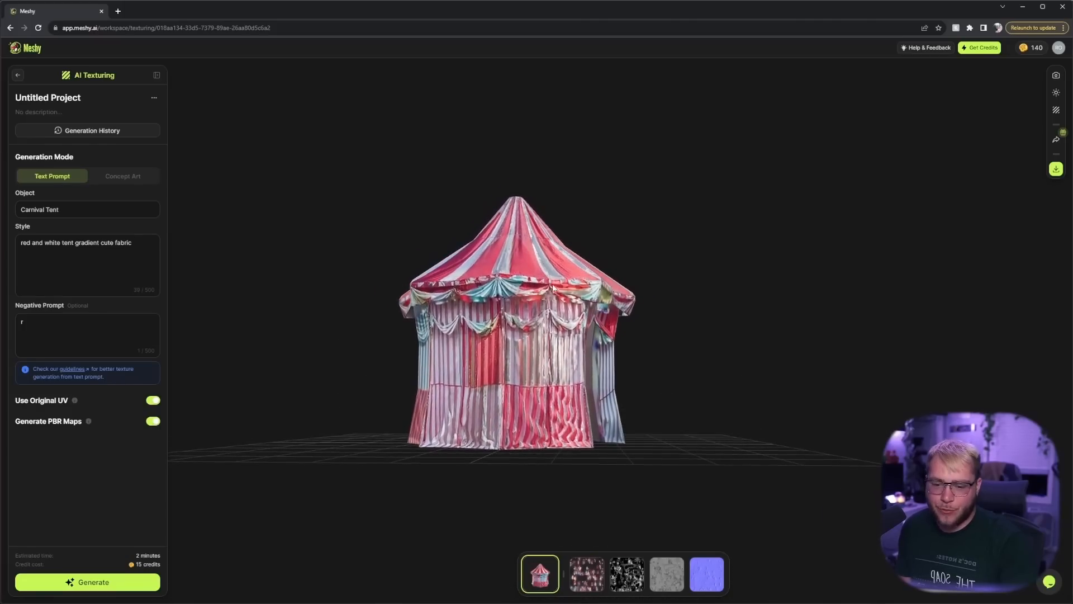
scroll(541, 310, up, 4)
drag(540, 311, 560, 293)
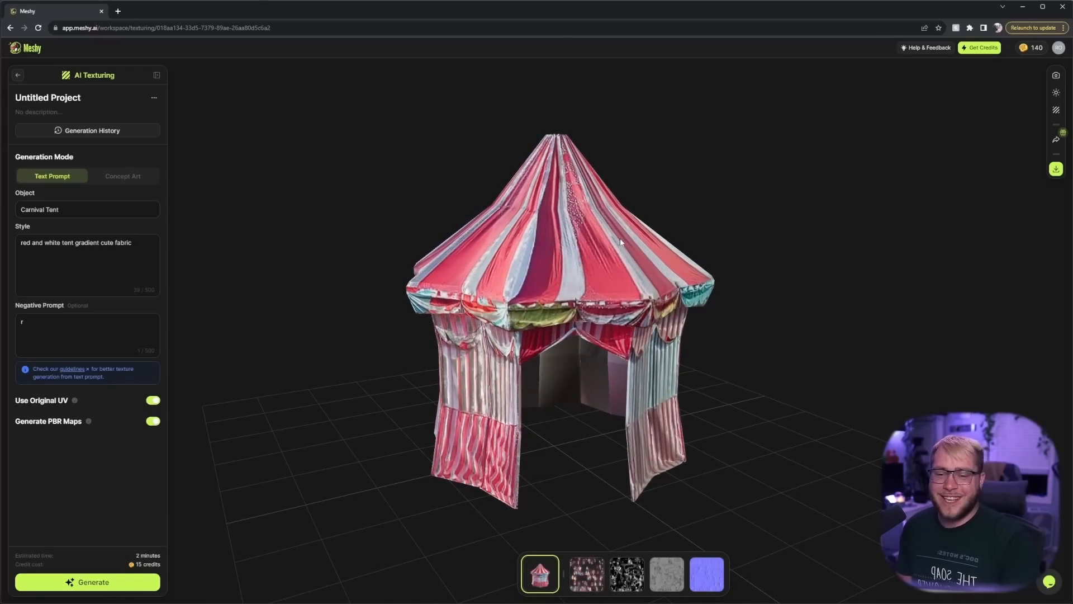
drag(619, 238, 550, 270)
drag(549, 263, 605, 267)
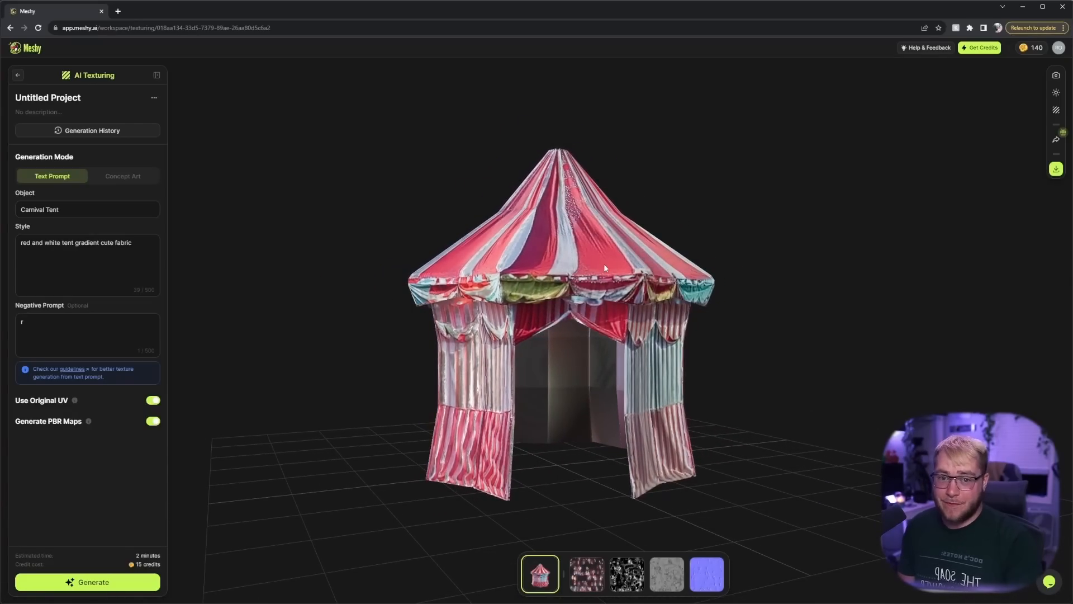
Step: Switch to the Text to 3D workspace and generate a "sword" model with the style "nature" and the Generic art style
click(18, 75)
click(58, 115)
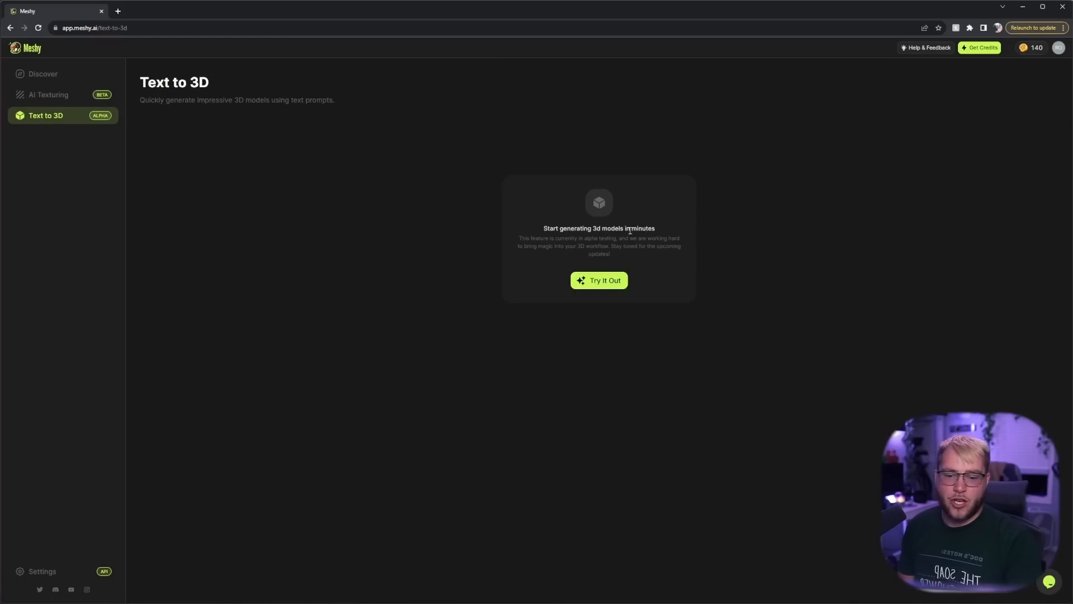
click(601, 283)
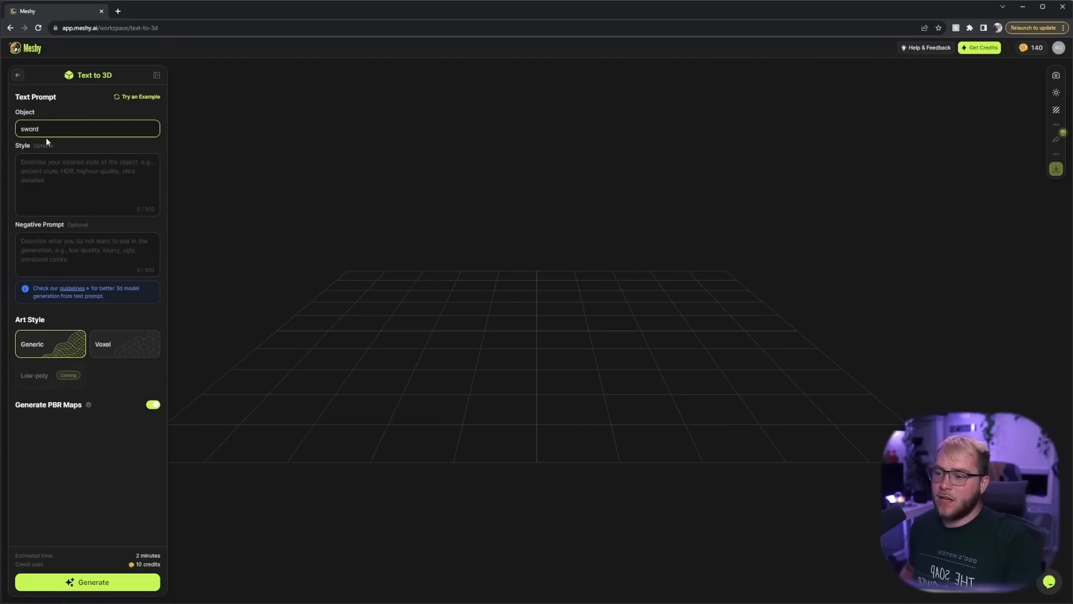
click(48, 163)
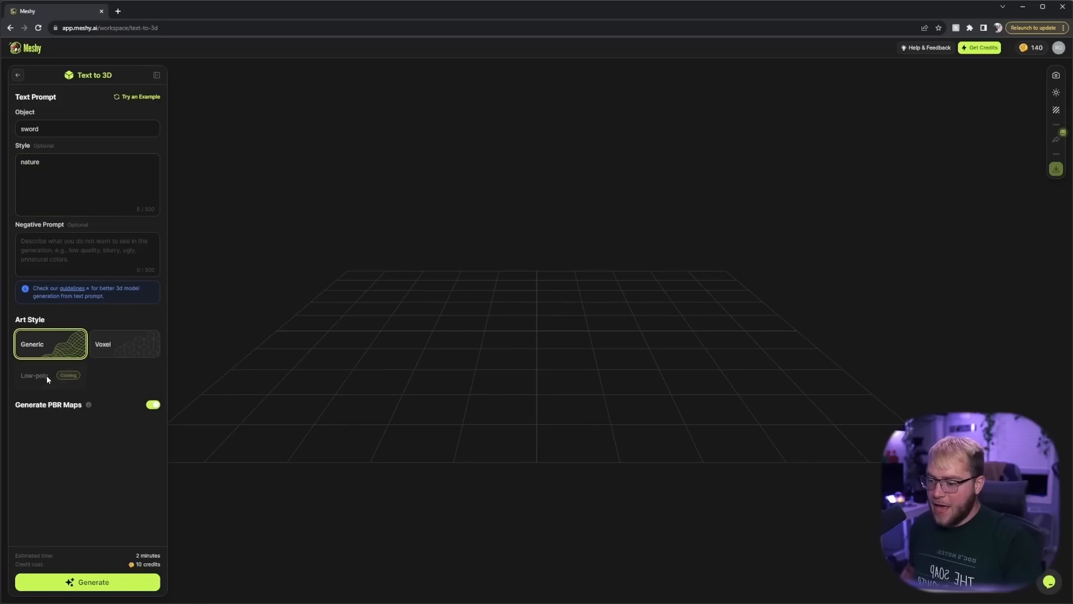
click(104, 581)
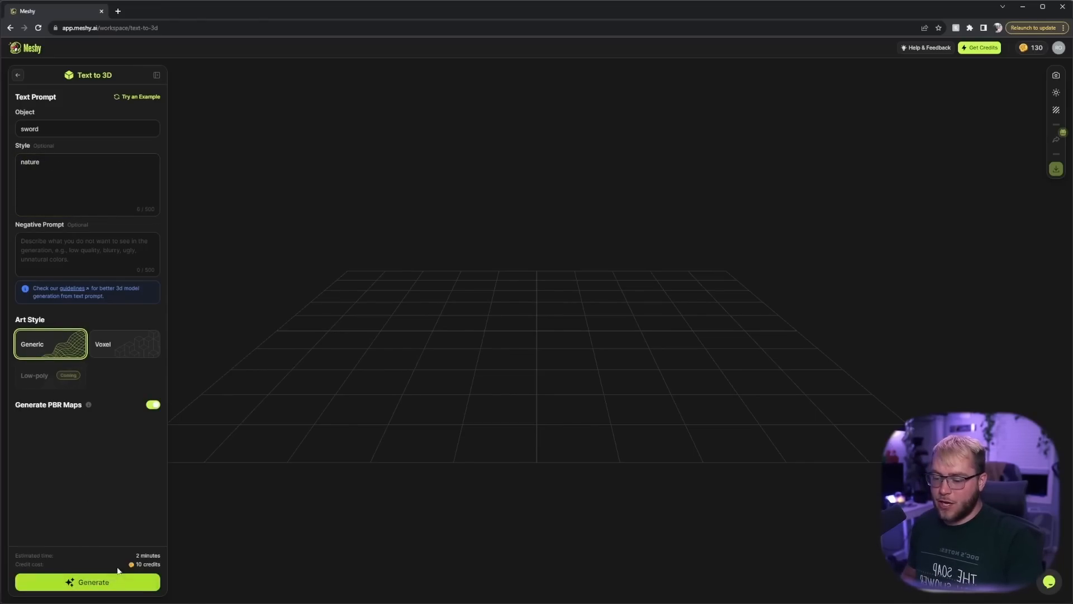
Step: Examine the generated sword's blade, guard and handle up close and from several sides
scroll(598, 260, up, 10)
scroll(596, 248, down, 7)
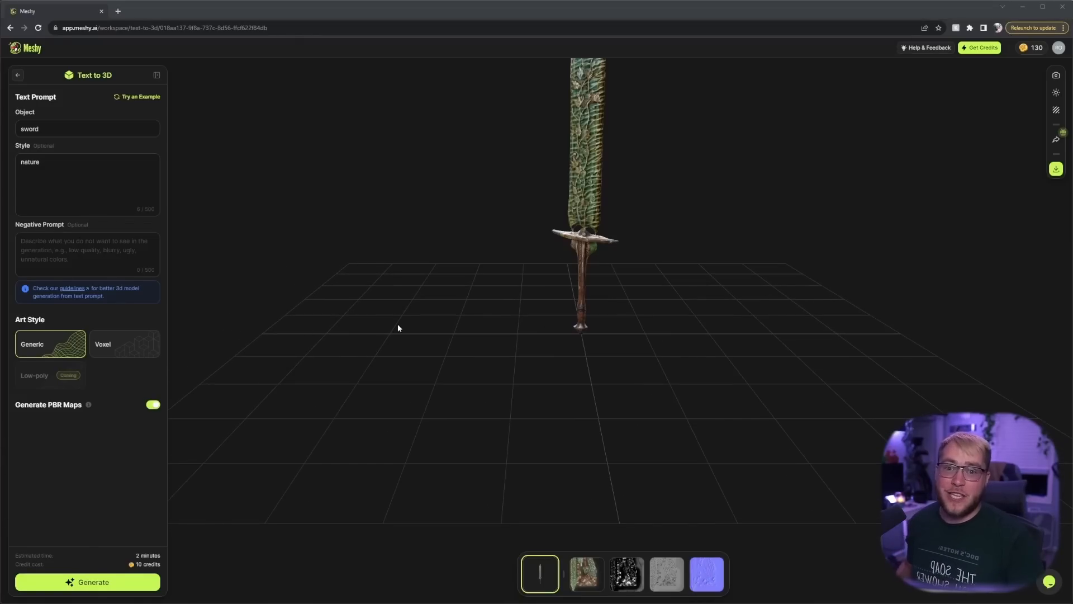
drag(557, 311, 670, 398)
drag(594, 206, 568, 248)
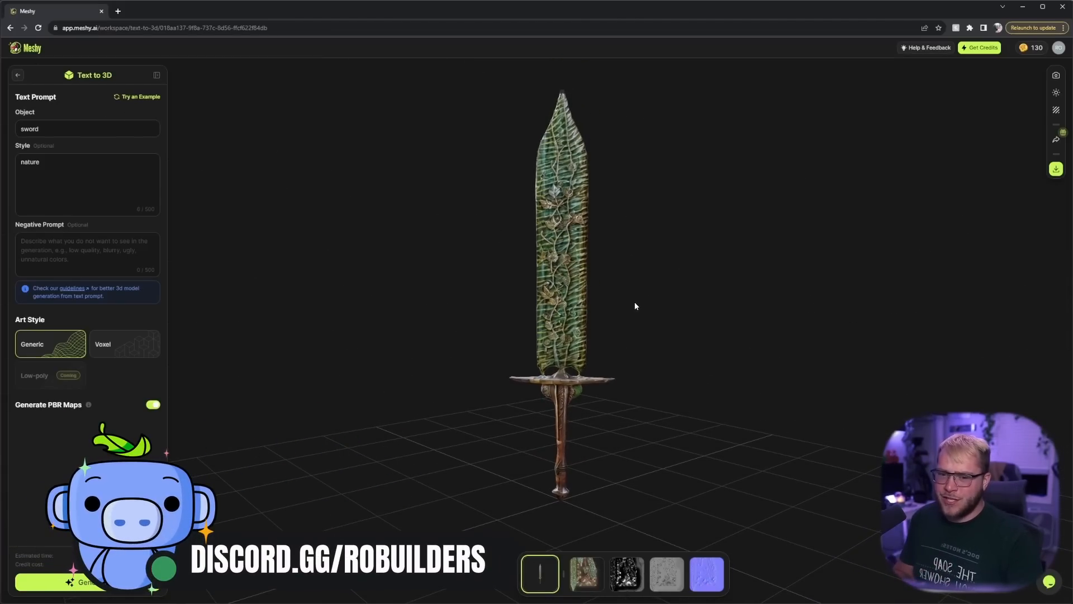
drag(612, 302, 625, 342)
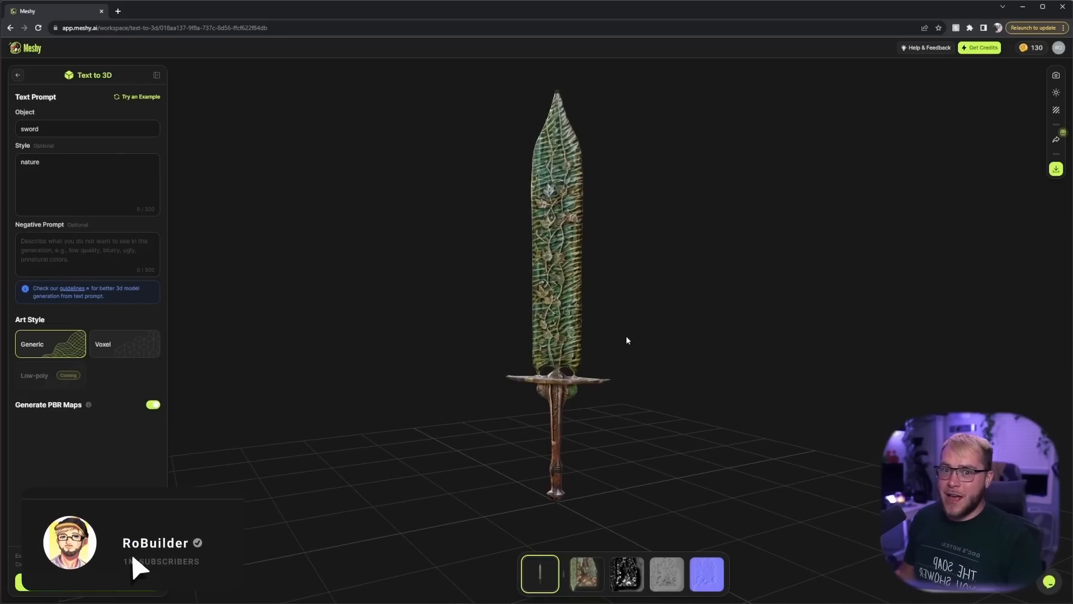
drag(566, 327, 712, 343)
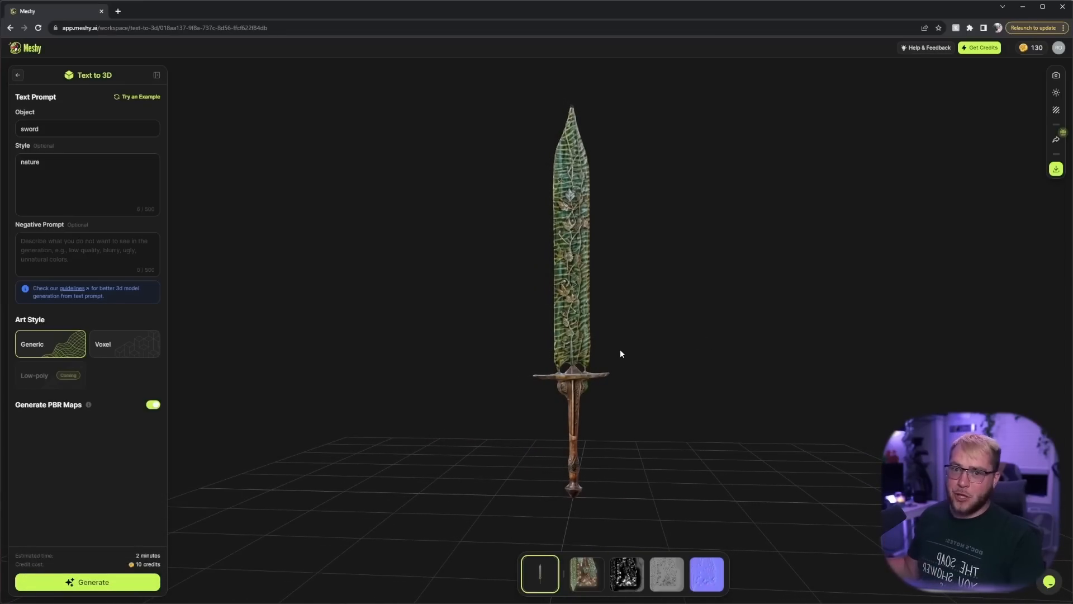
drag(597, 328, 627, 352)
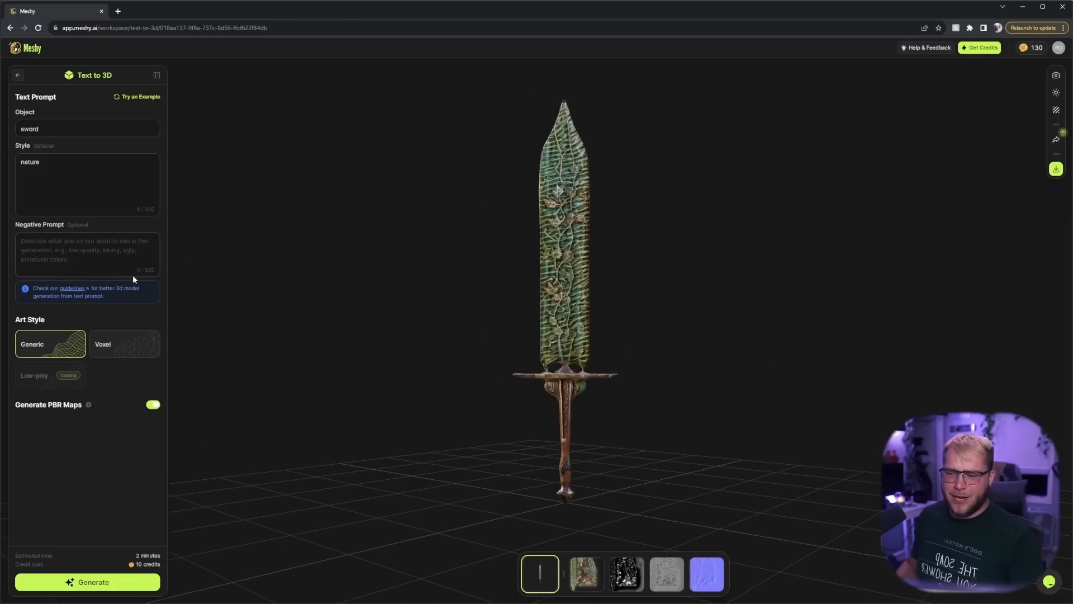
drag(262, 281, 429, 287)
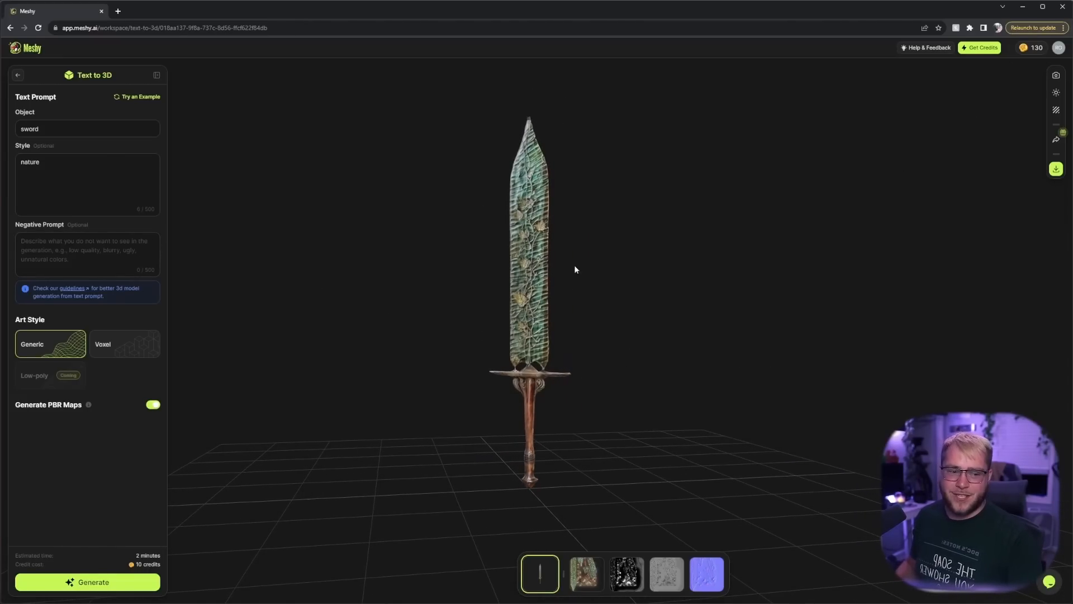
drag(575, 269, 661, 308)
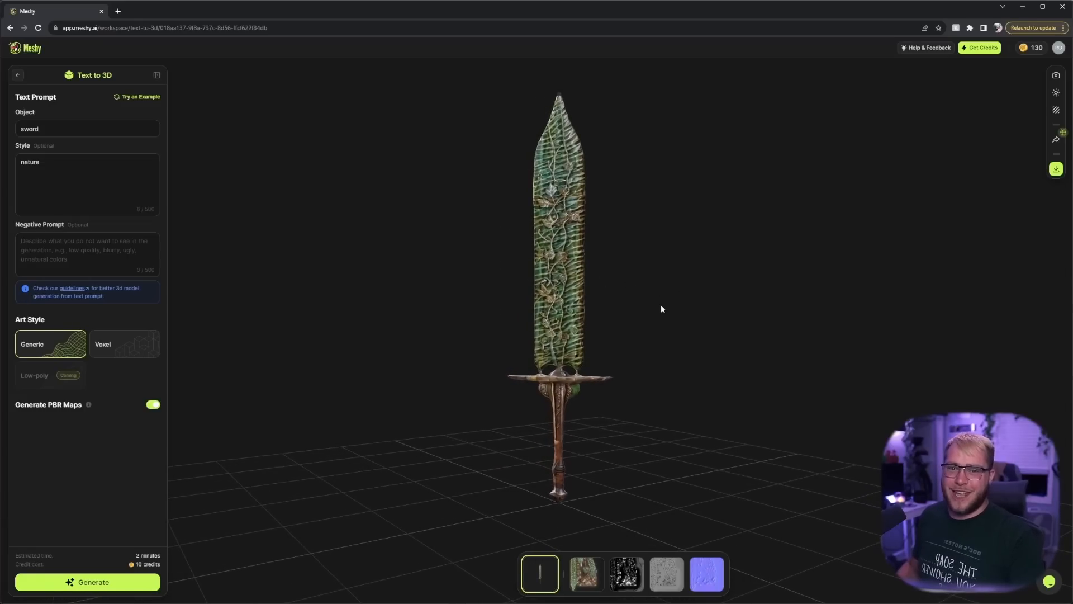
drag(600, 269, 369, 264)
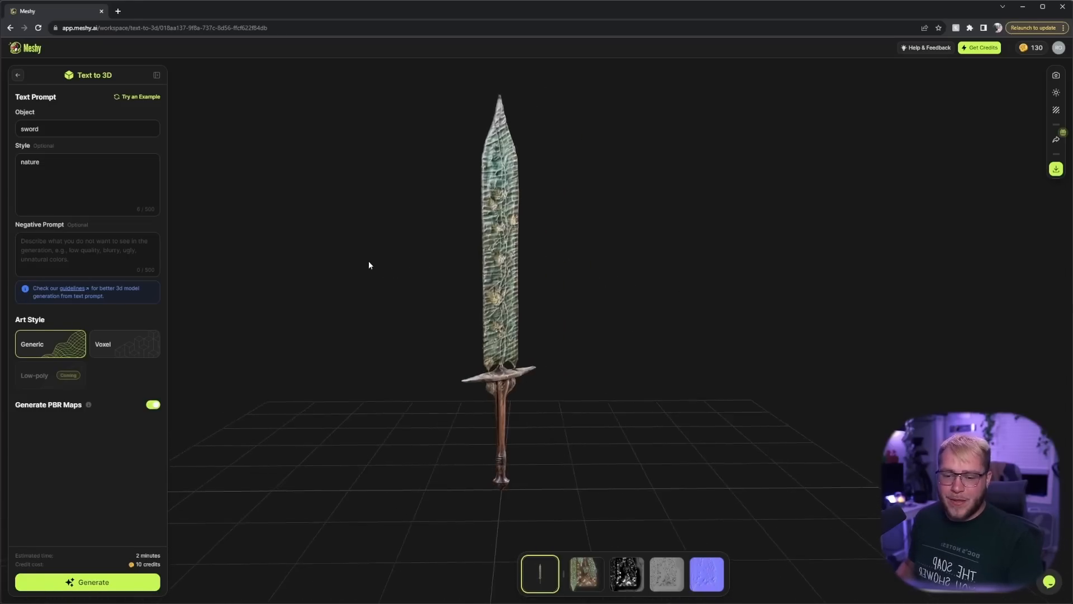
Step: Leave the sword workspace and return to the AI Texturing projects overview
click(18, 76)
click(45, 95)
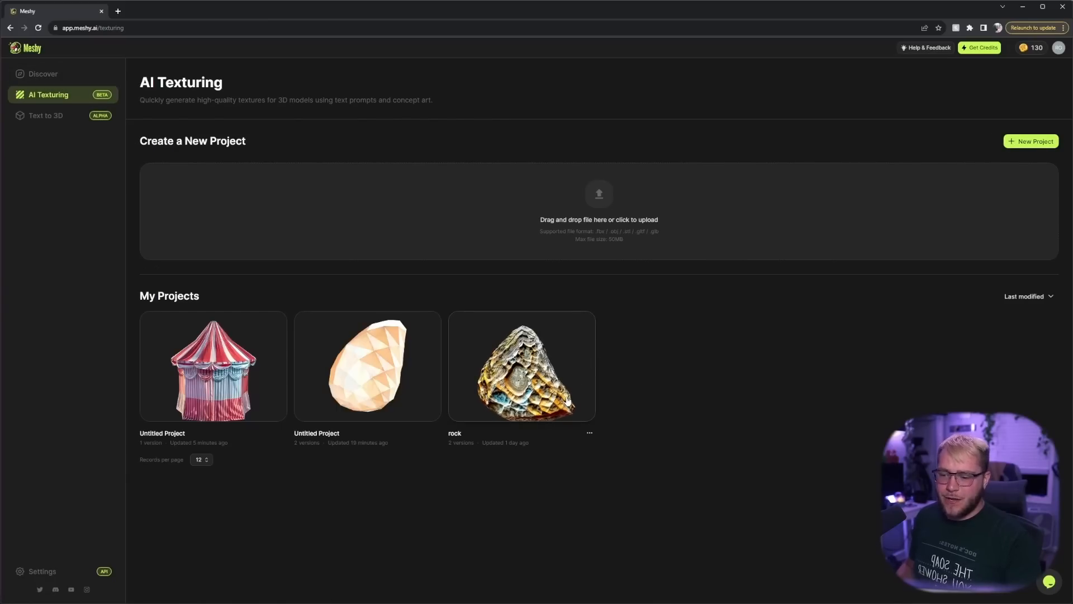